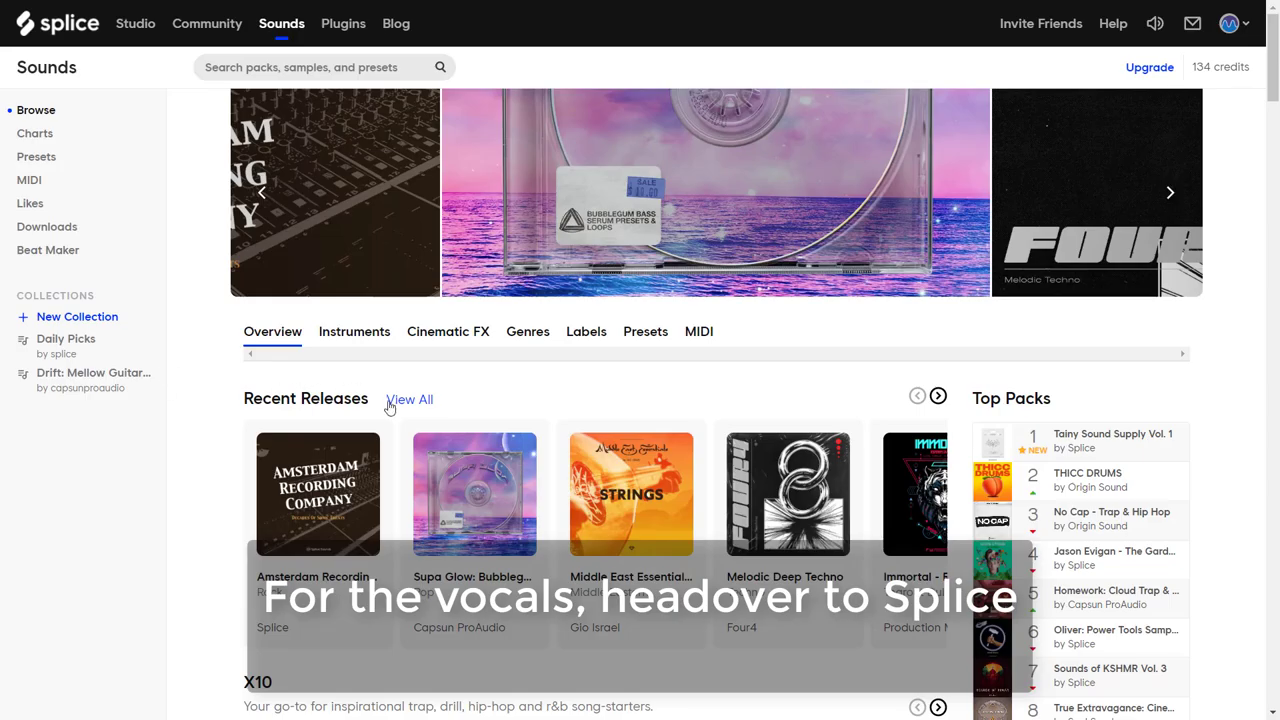
Open the E-Sensuals Vol. II vocal pack from Splice's full Recent Releases list
click(421, 398)
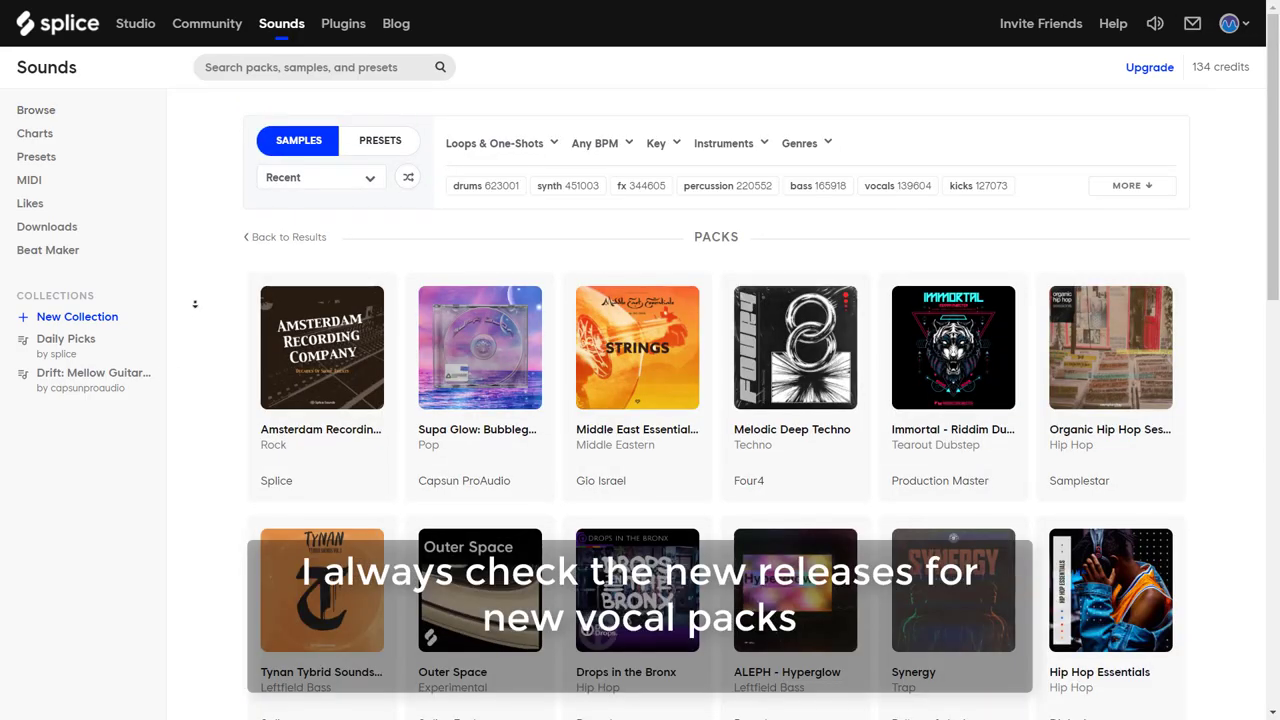
scroll(213, 371, down, 10)
scroll(213, 371, down, 15)
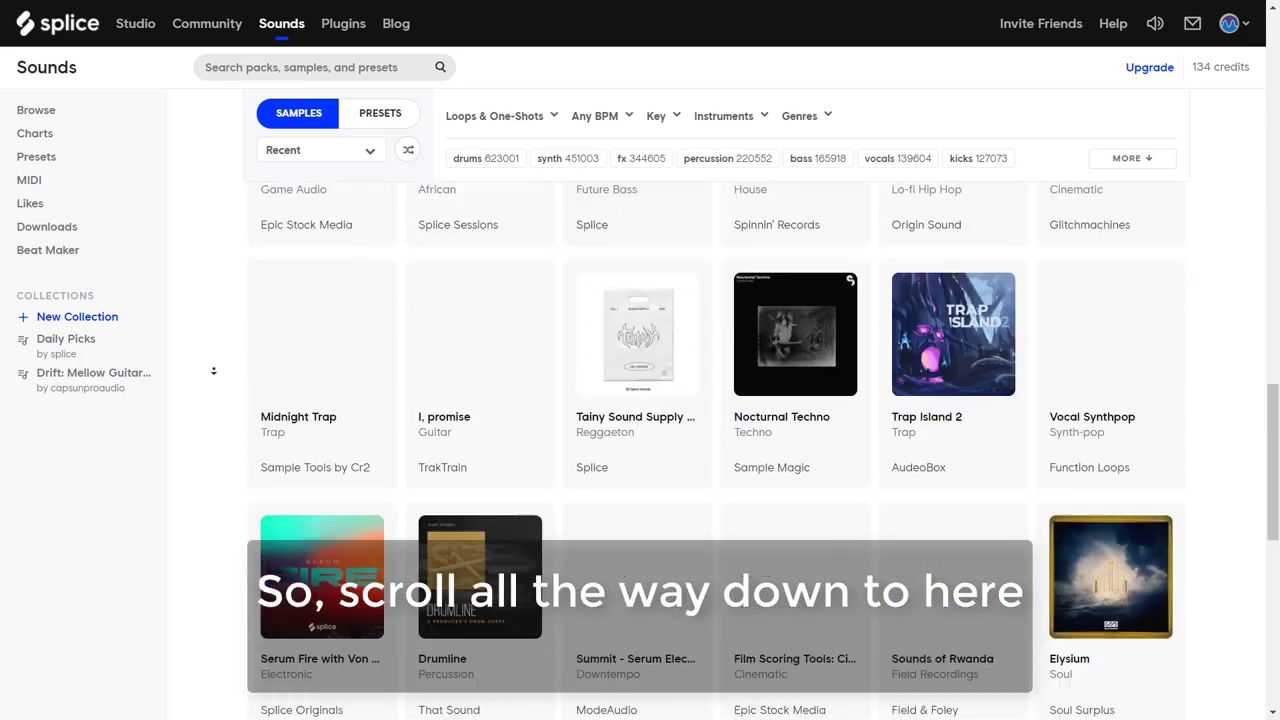
scroll(213, 374, down, 10)
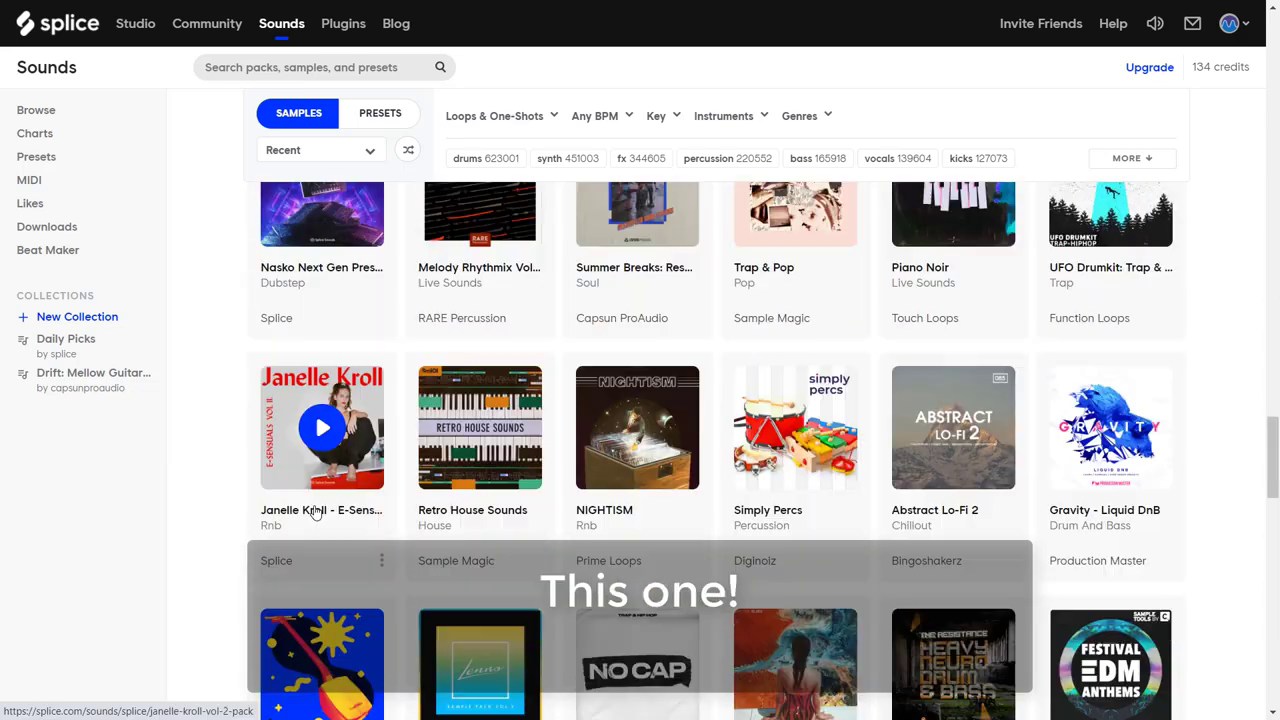
click(318, 509)
Audition the pack's vocals, sort key-A samples by length, and download the wet 'even though you are gone' hook
key(Down)
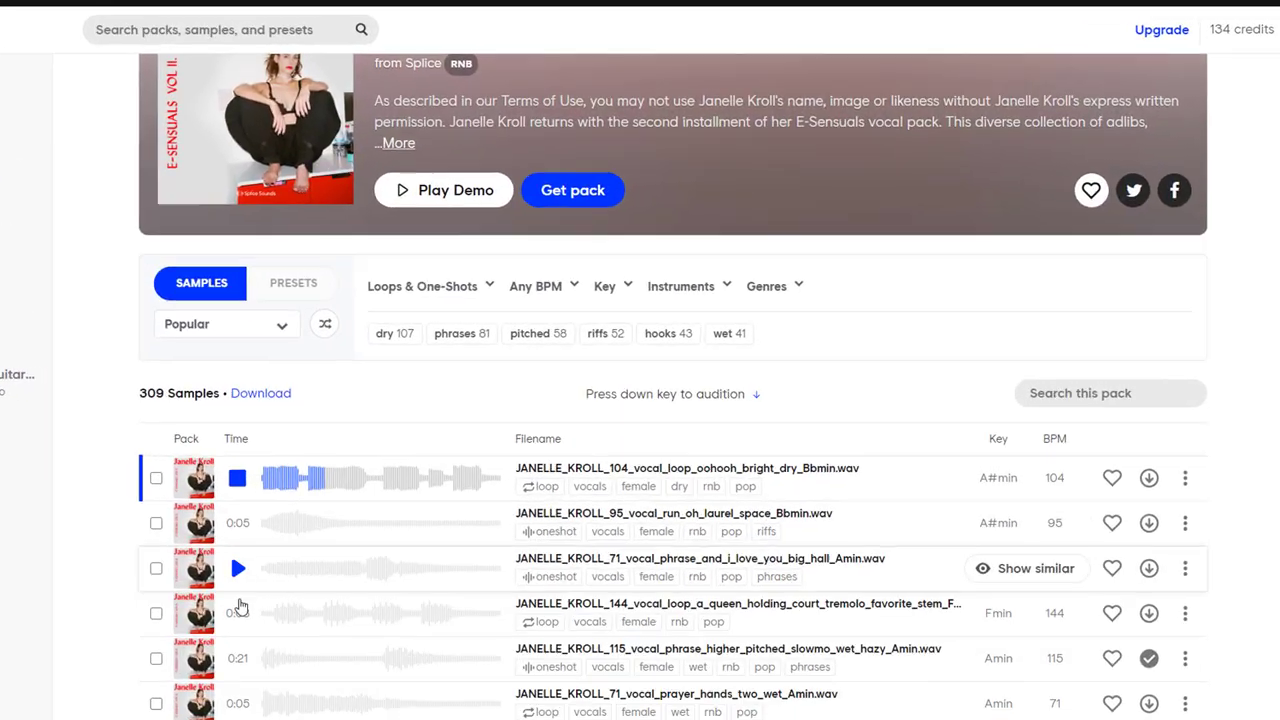
click(238, 611)
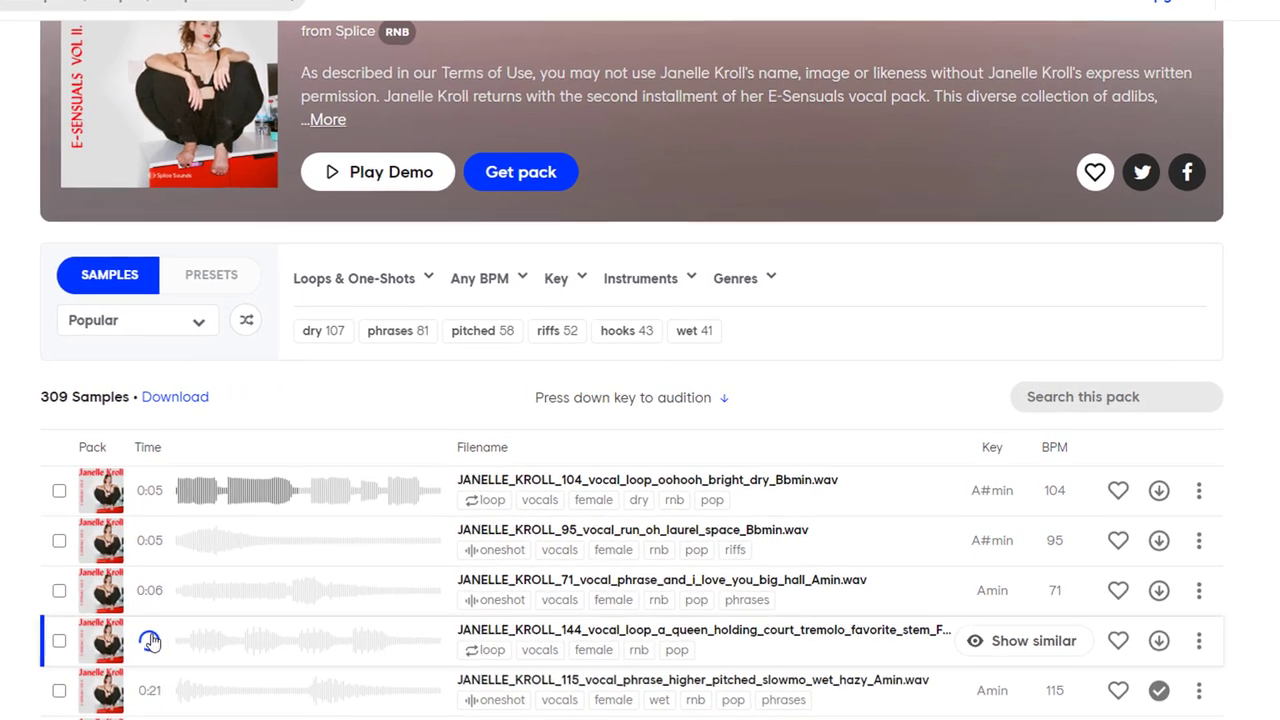
scroll(150, 641, down, 1)
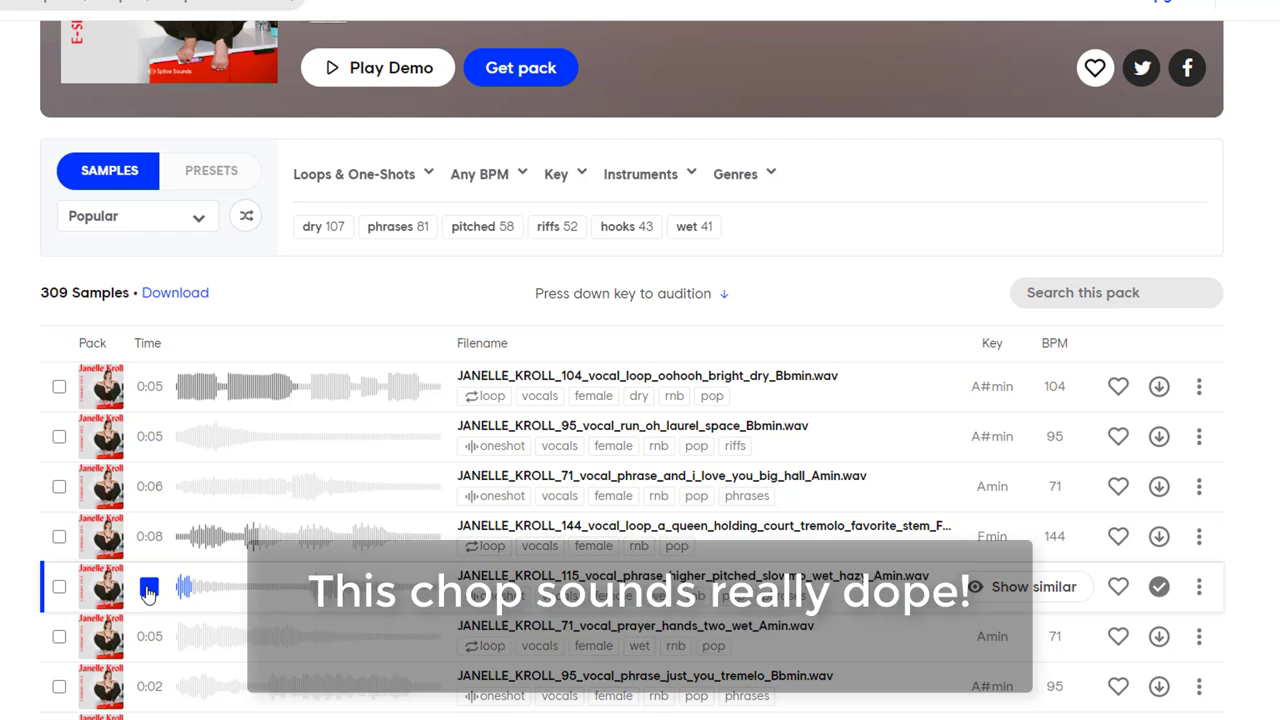
scroll(148, 592, down, 3)
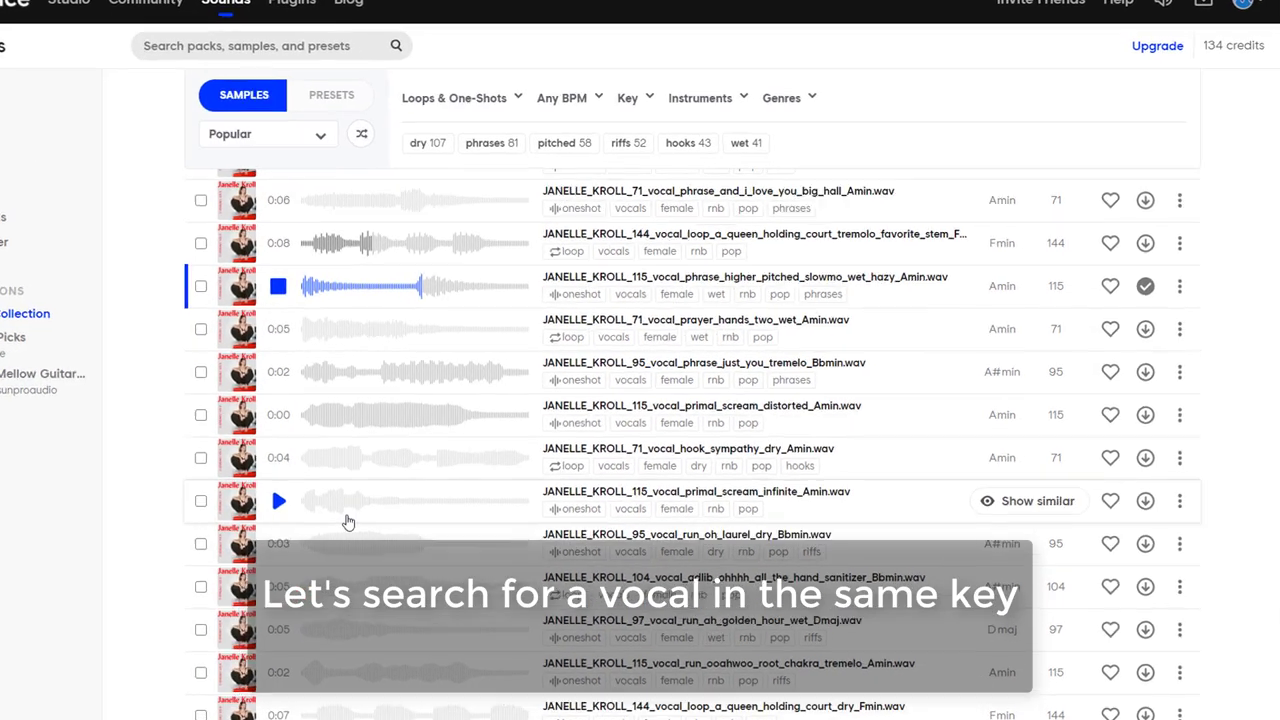
scroll(347, 522, up, 3)
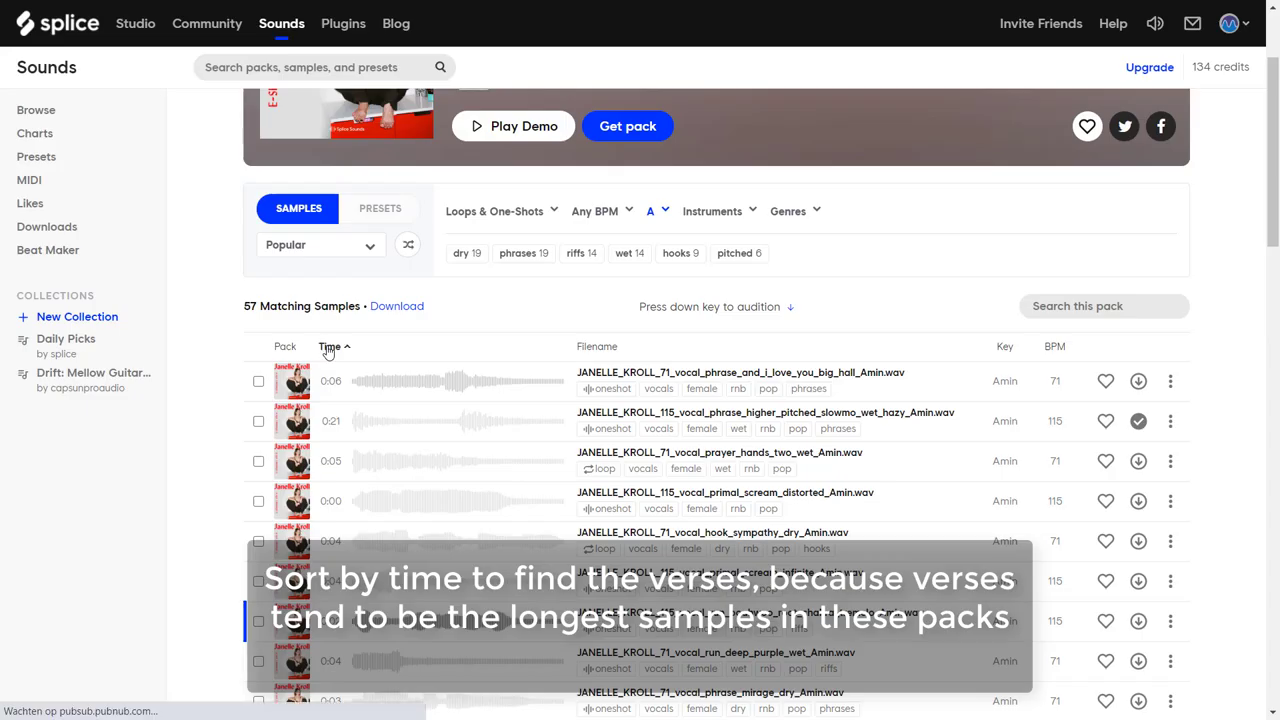
click(331, 346)
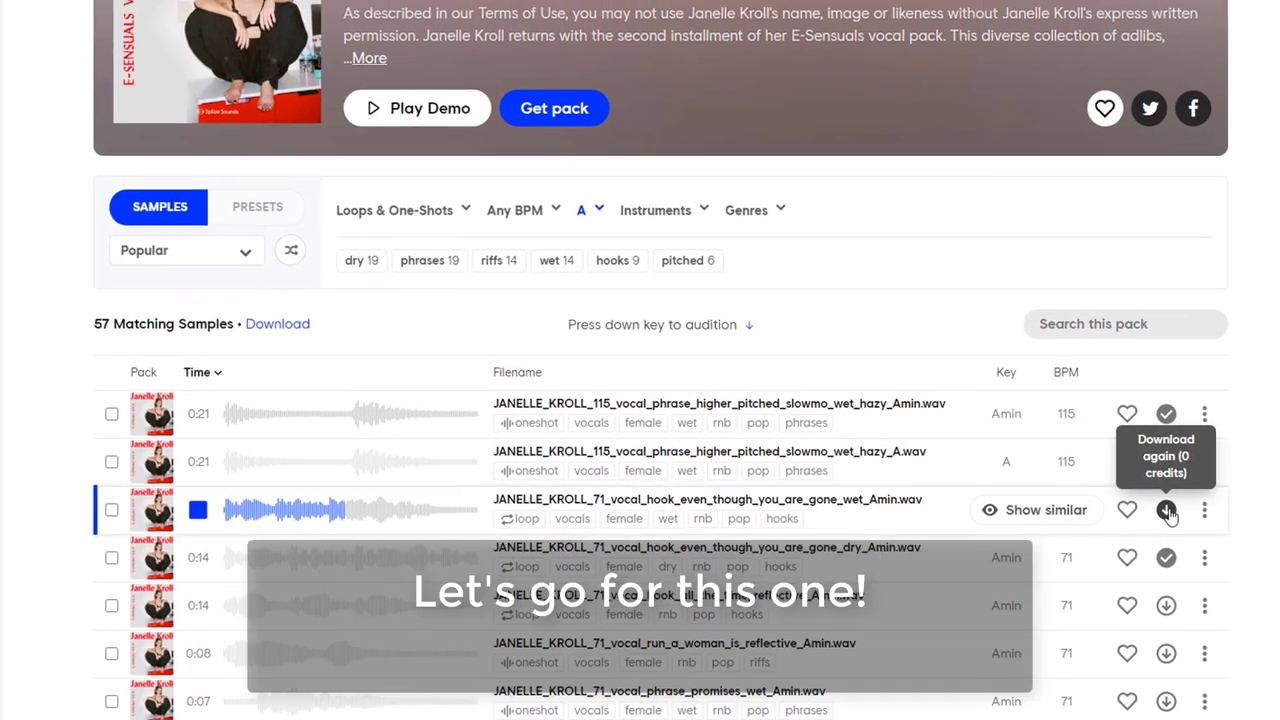
click(1175, 503)
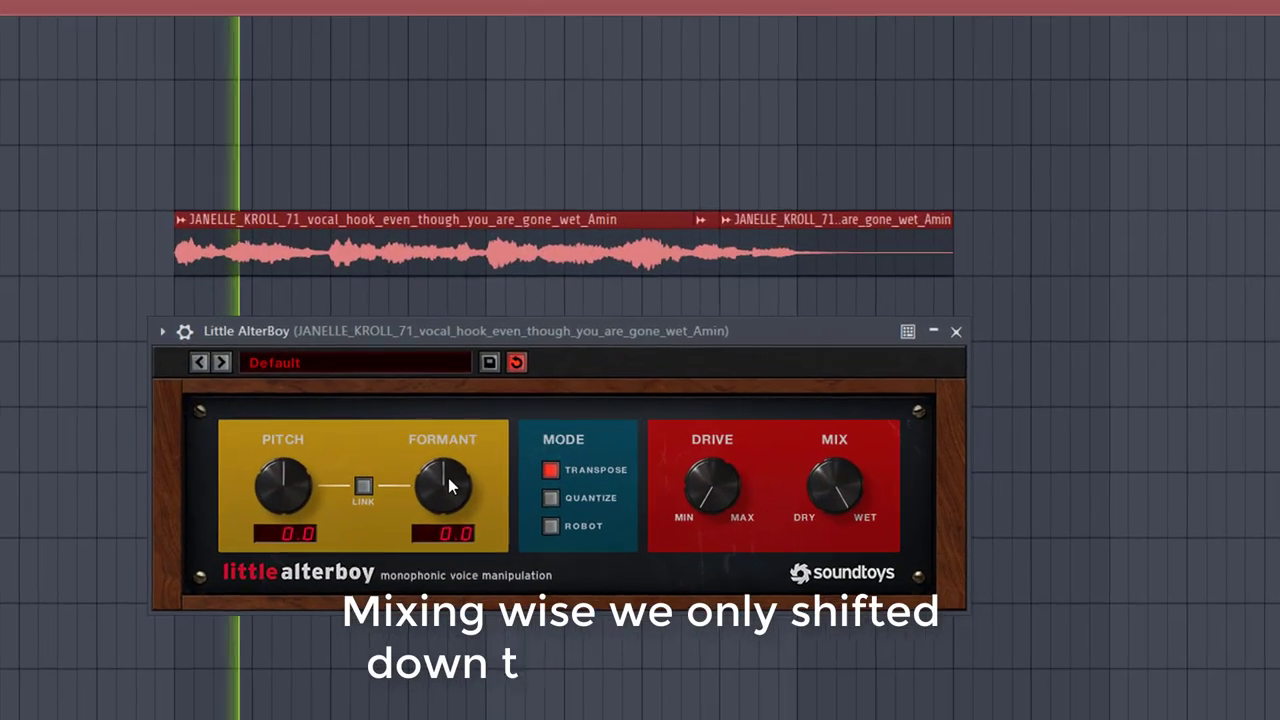
Turn Little AlterBoy's Formant down to -1.4 on the vocal hook
drag(447, 468, 437, 500)
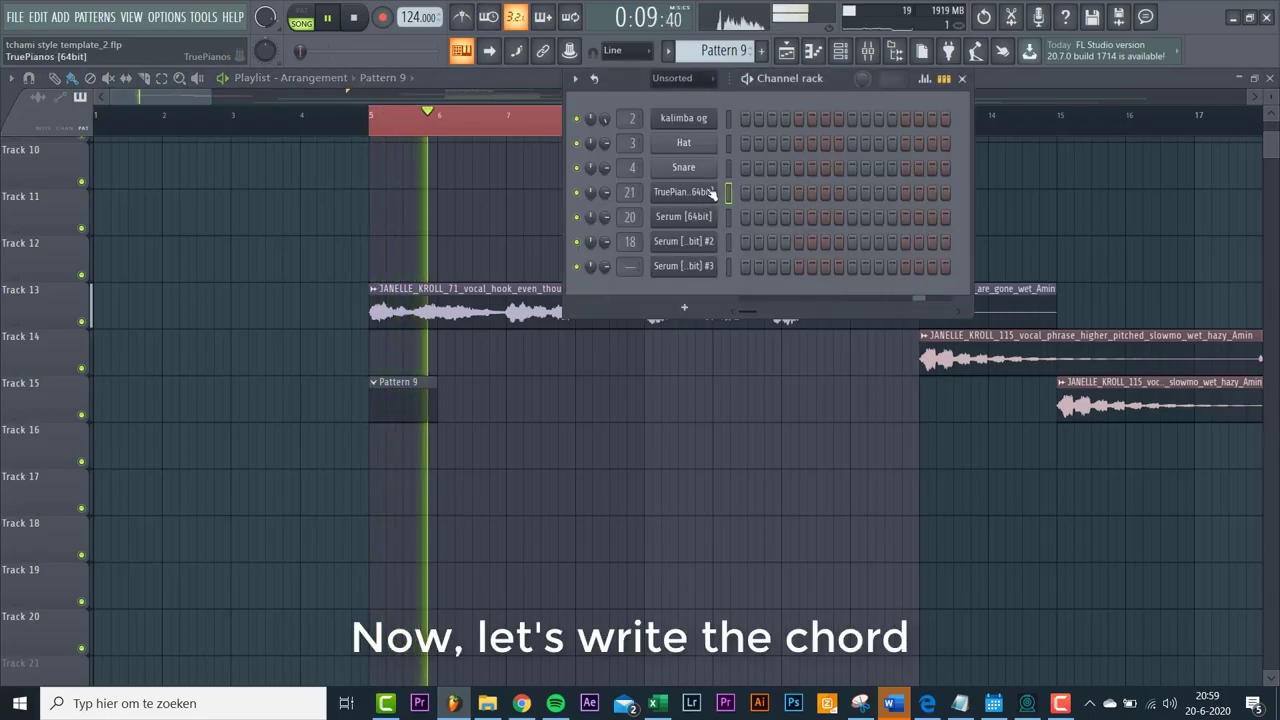
In the TruePianos piano roll, place an A3 note at bar 1 followed by a short C4
click(708, 192)
right_click(710, 192)
click(779, 192)
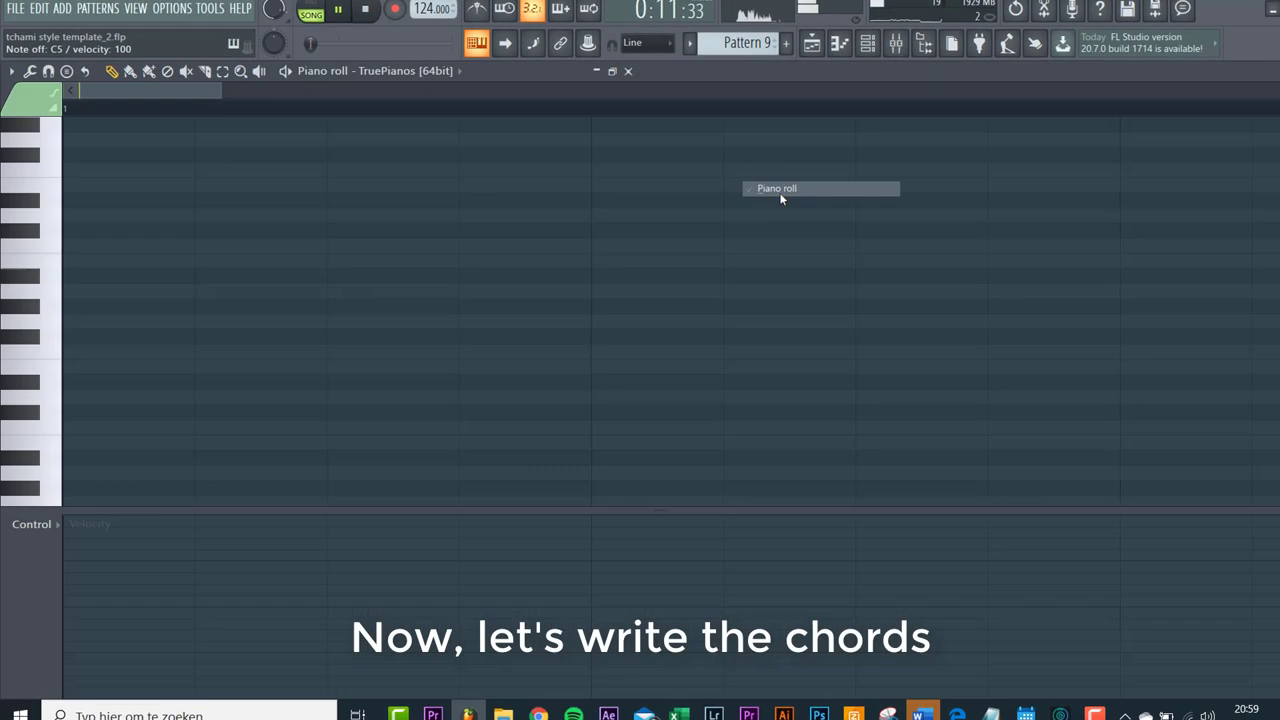
drag(238, 384, 133, 563)
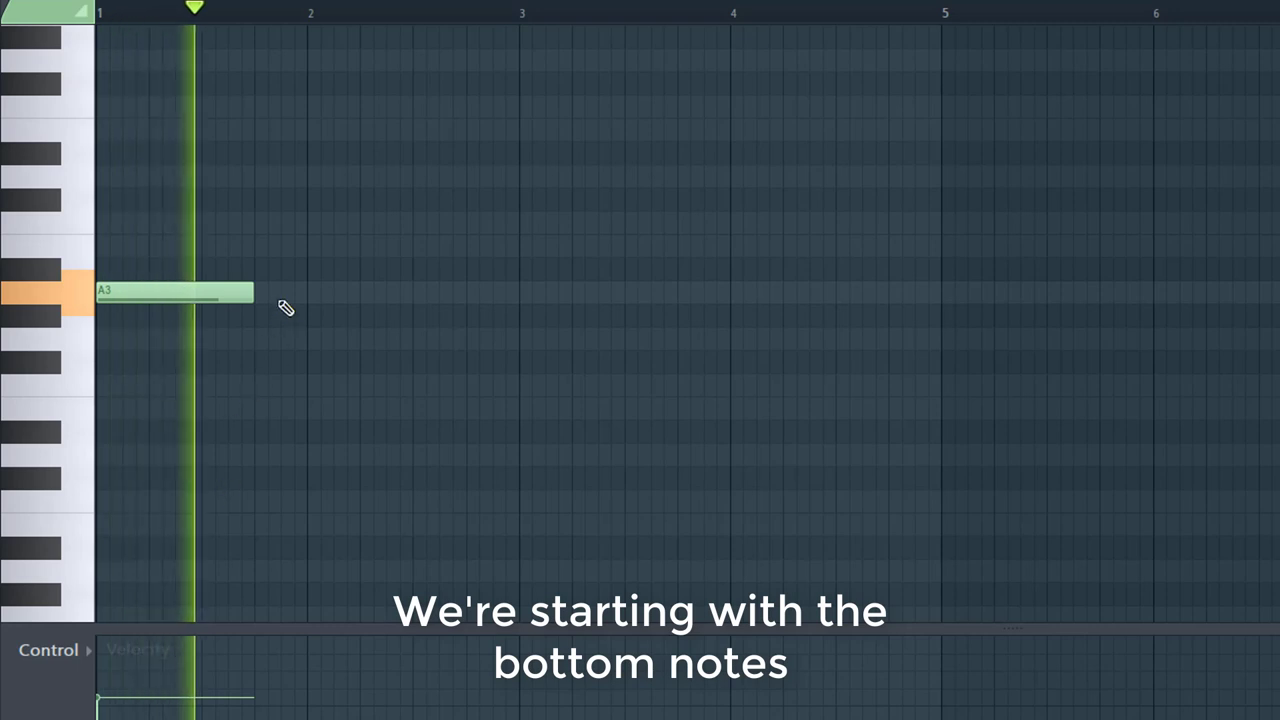
mouse_move(286, 299)
mouse_down()
mouse_move(277, 286)
mouse_move(305, 220)
mouse_up()
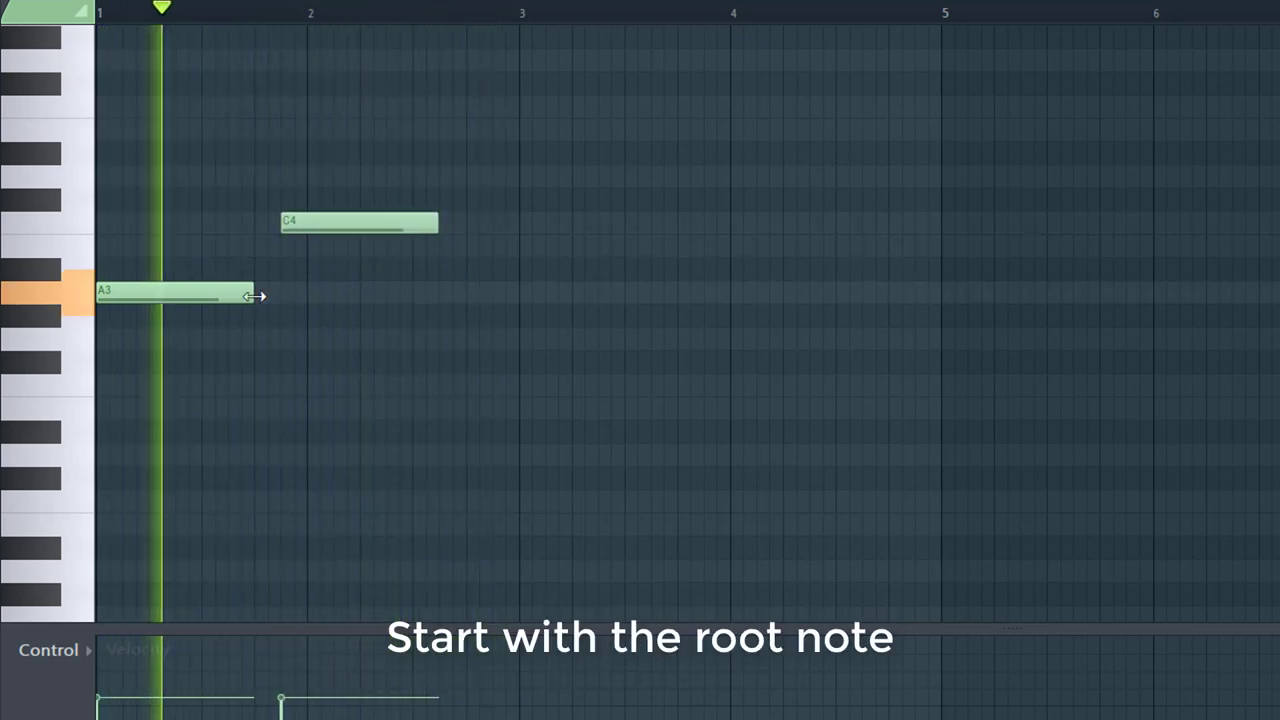
drag(268, 296, 280, 296)
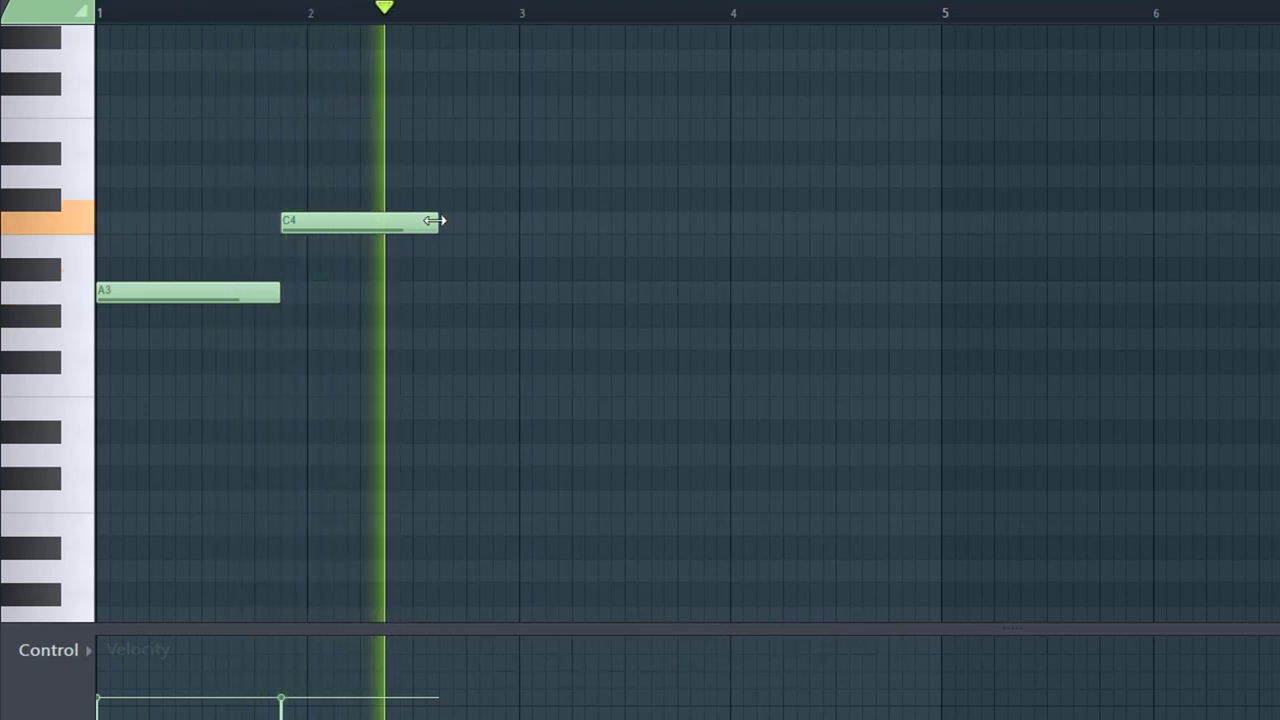
drag(433, 220, 306, 241)
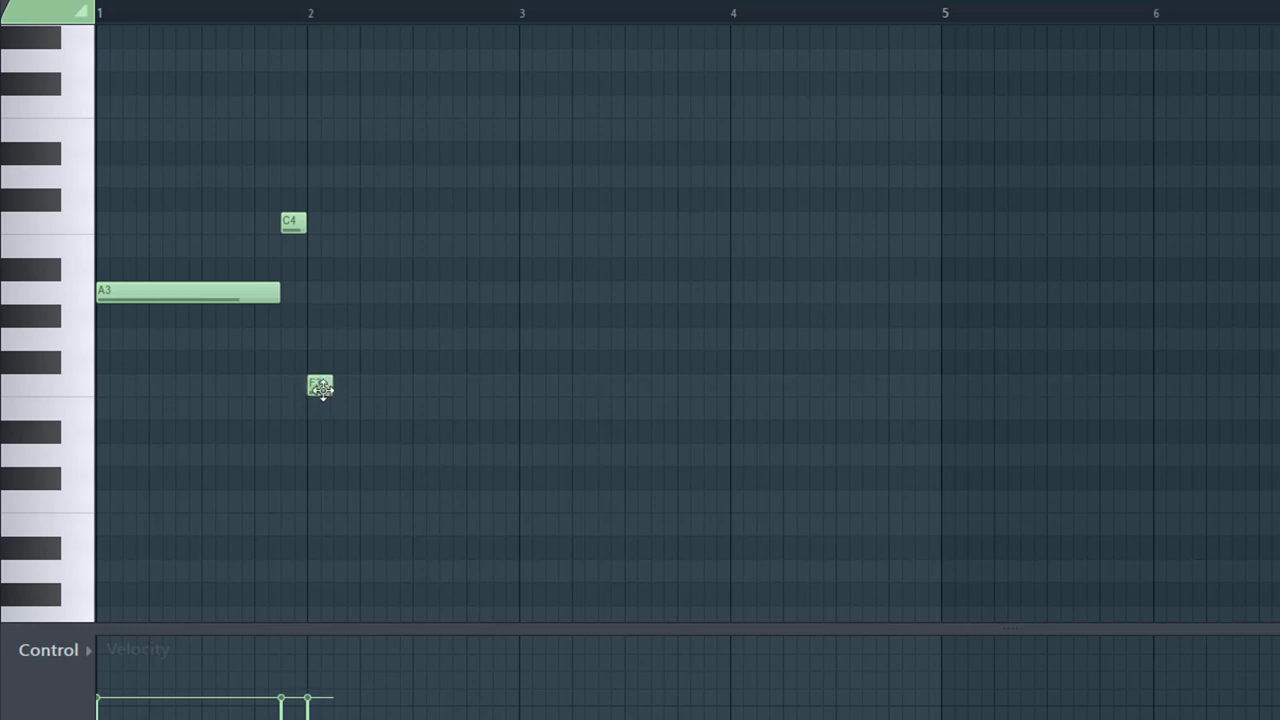
Add an F3 note filling bar 2, D3 at bar 3, a shortened F3 at bar 4, then G3
drag(544, 424, 509, 403)
click(551, 400)
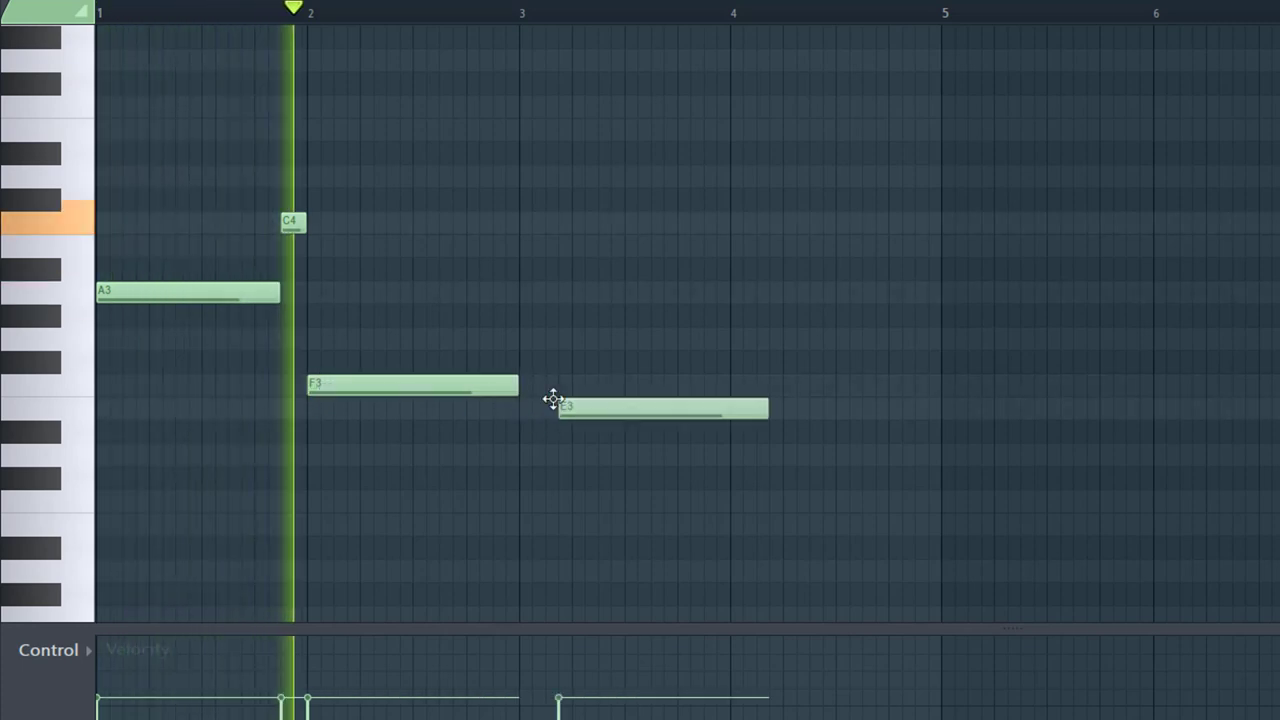
drag(617, 420, 610, 467)
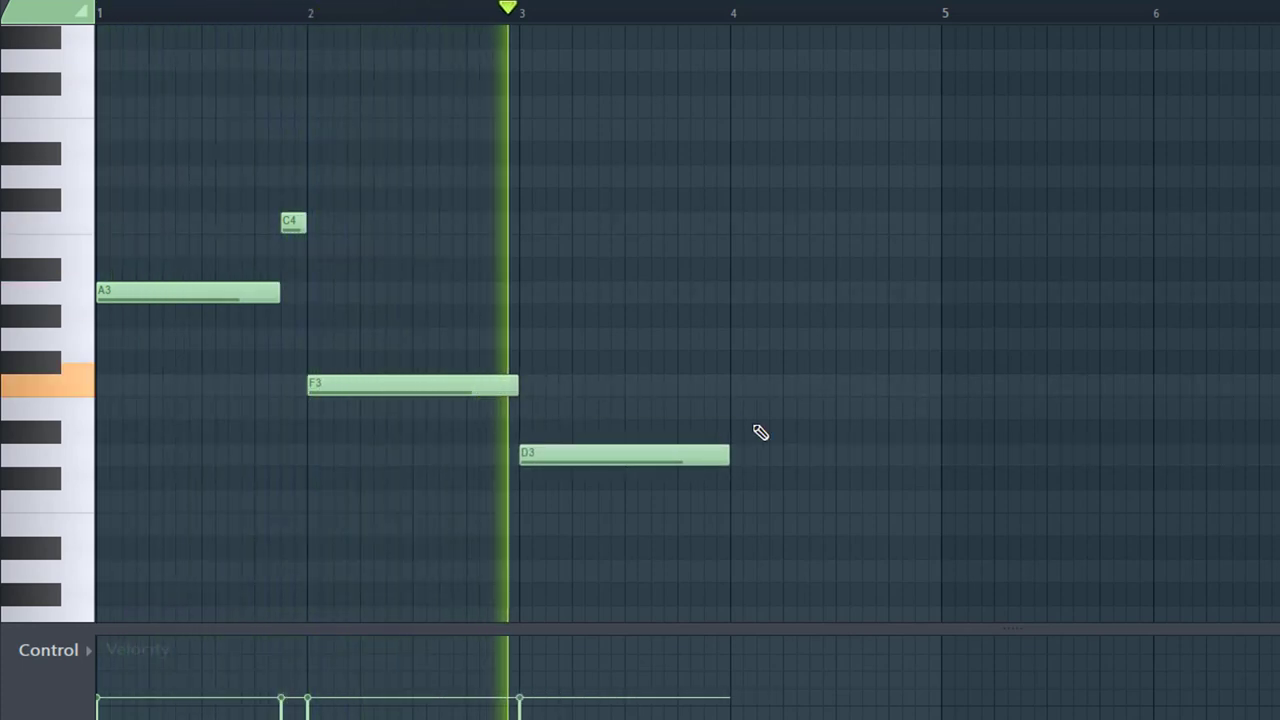
click(740, 396)
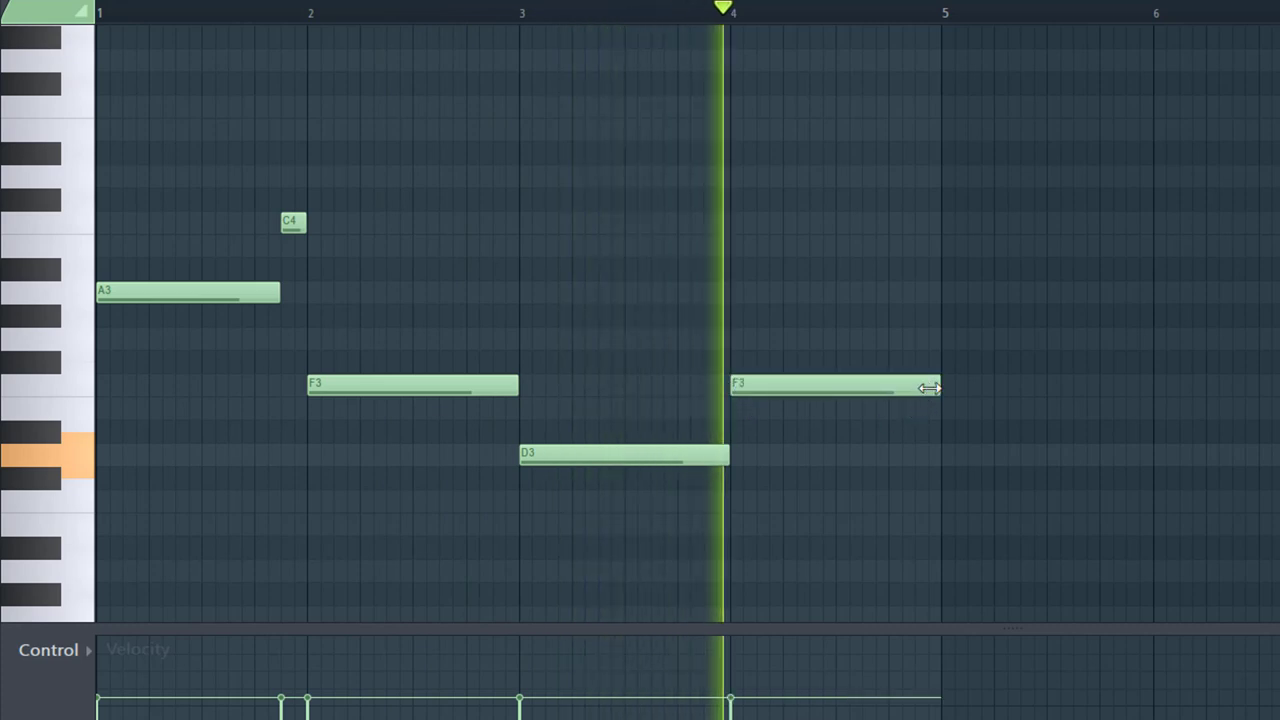
drag(929, 388, 893, 397)
click(893, 405)
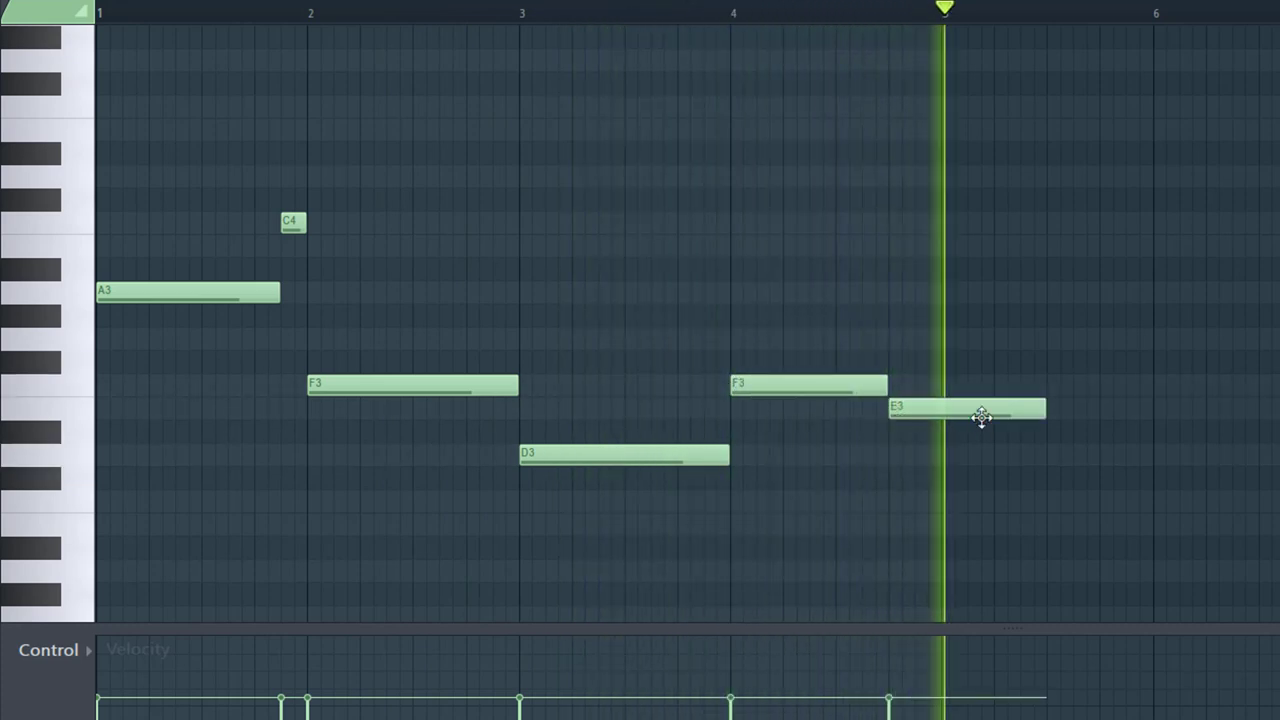
drag(974, 417, 935, 357)
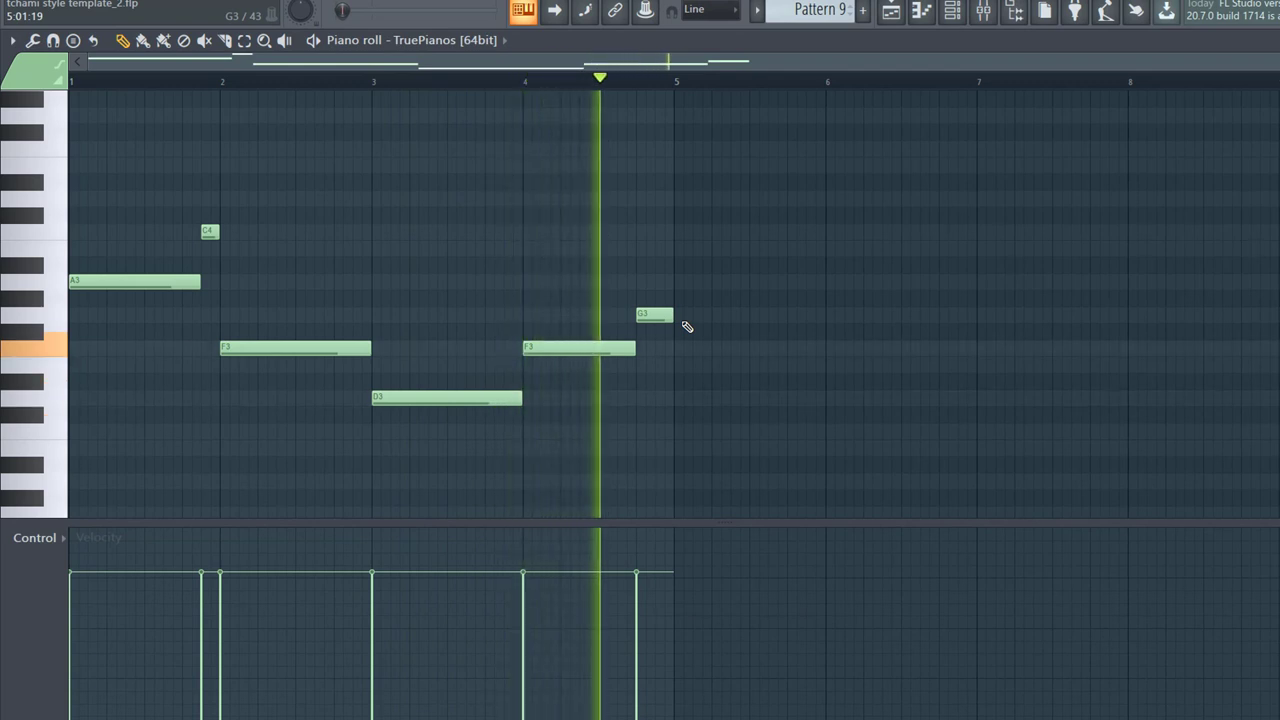
Add a D#4 above the chord, strum the TruePianos chords, randomize their velocities, and play them back
scroll(145, 338, up, 3)
click(140, 333)
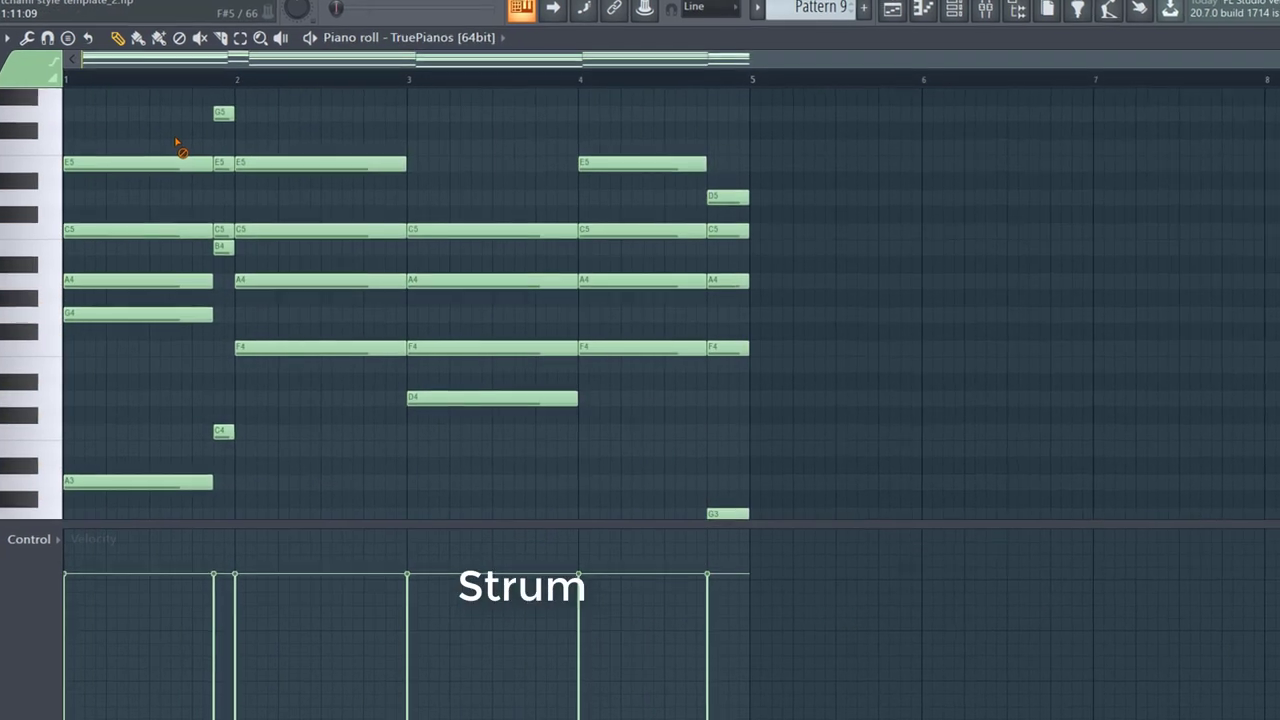
key(alt+s)
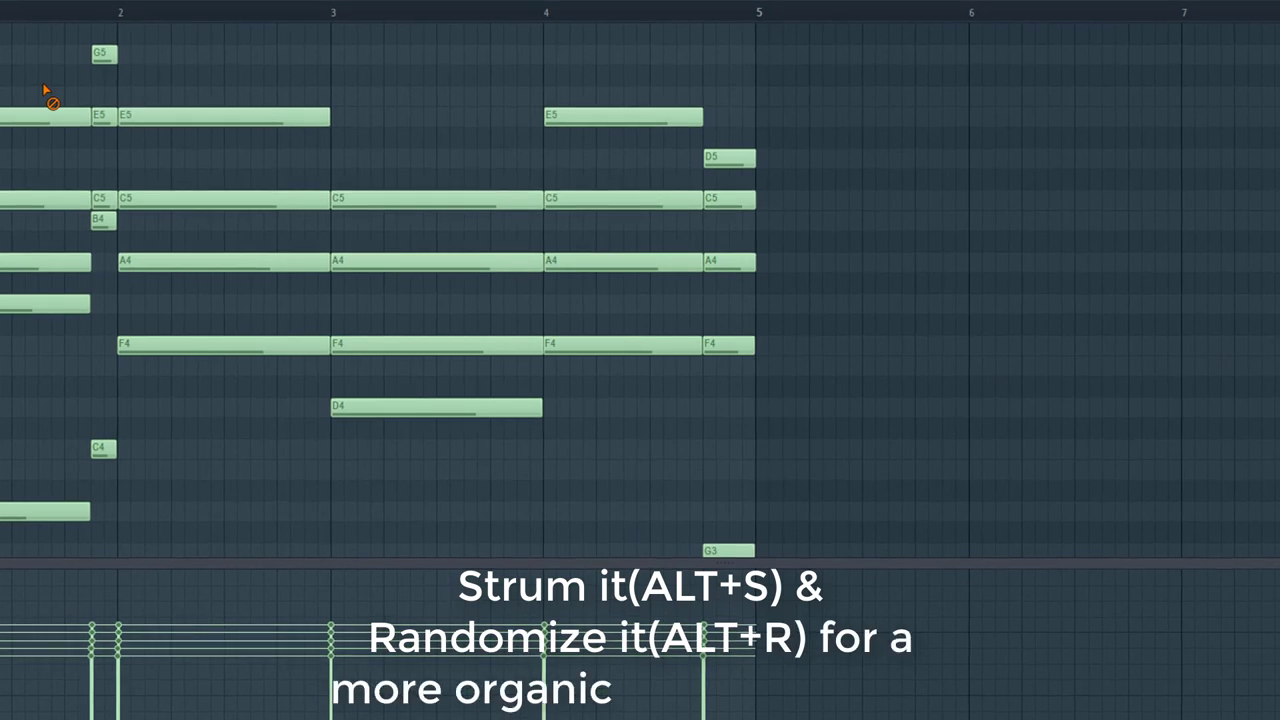
key(alt+r)
key(Return)
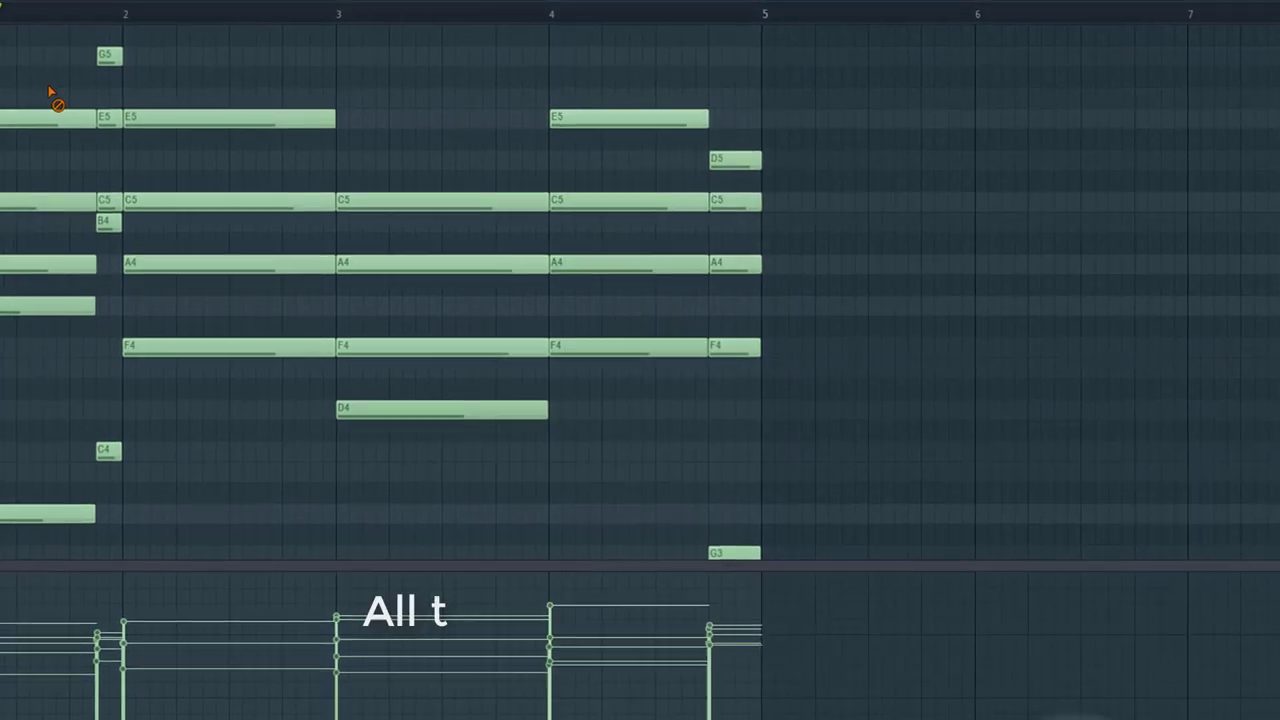
key(space)
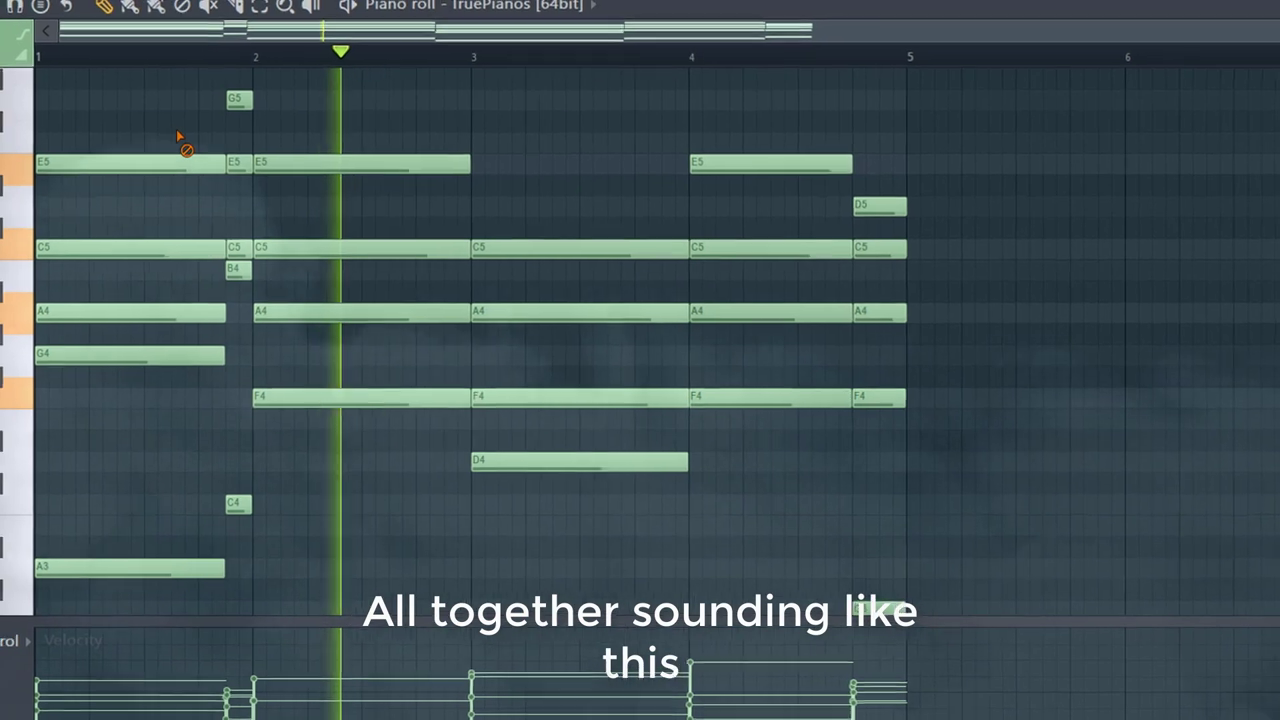
scroll(205, 160, down, 4)
scroll(300, 192, up, 3)
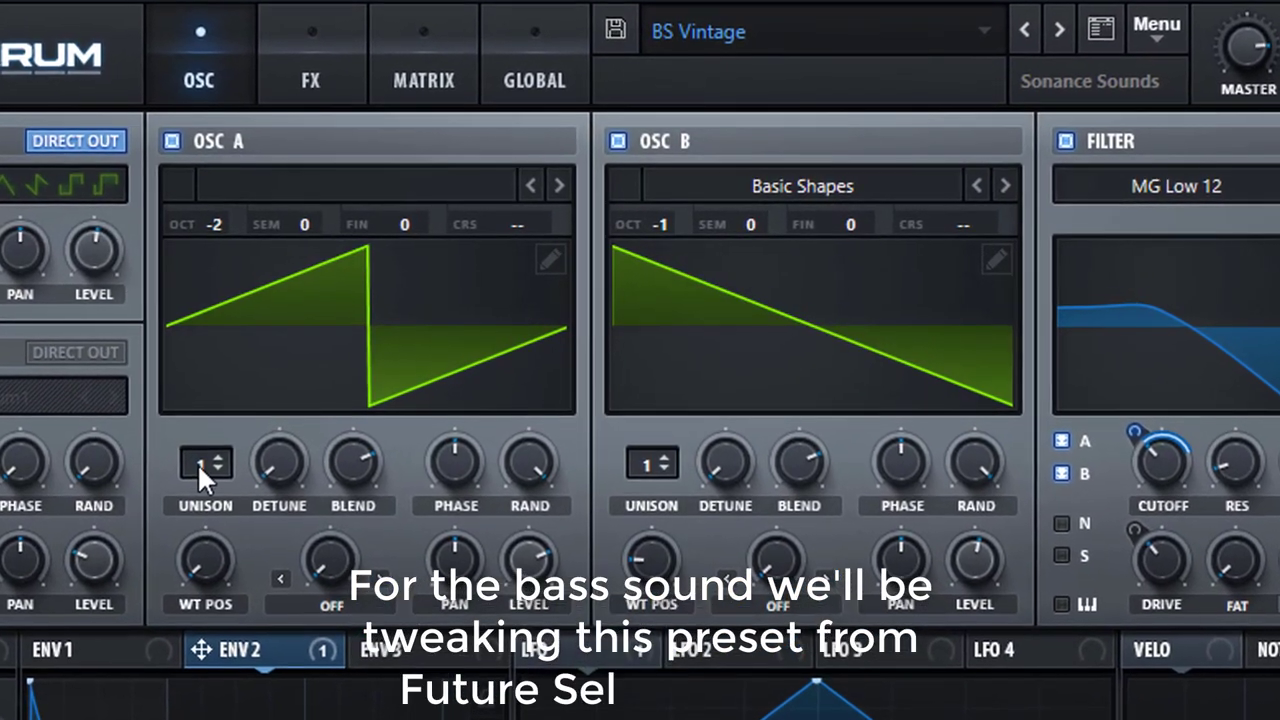
Raise Serum's OSC A unison to 12 voices and OSC B unison to around 9–13
drag(197, 462, 234, 332)
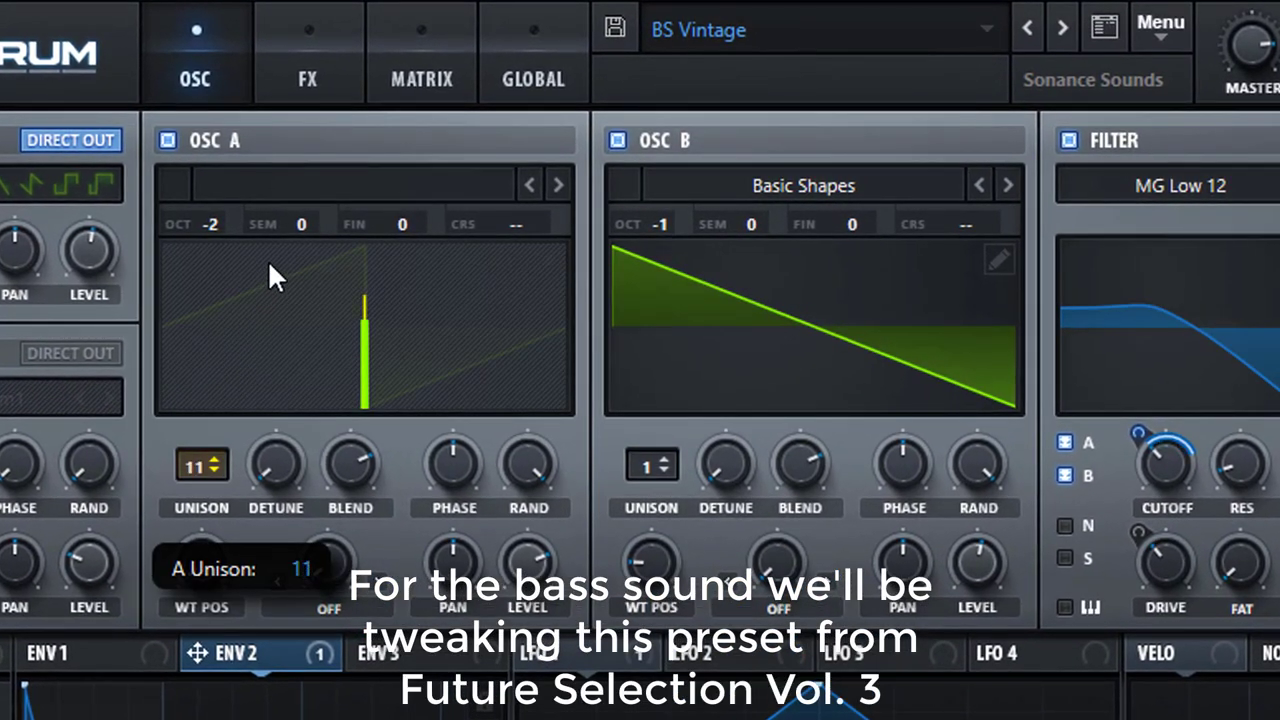
drag(268, 264, 278, 240)
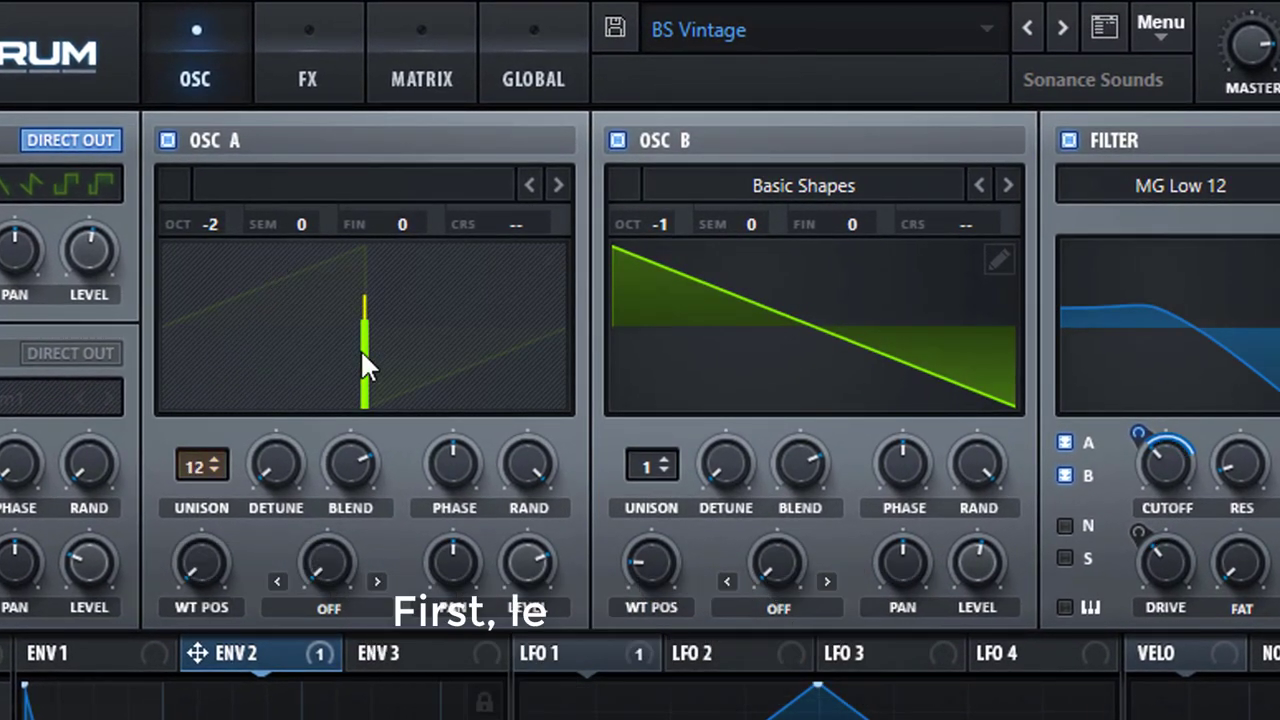
drag(654, 460, 658, 412)
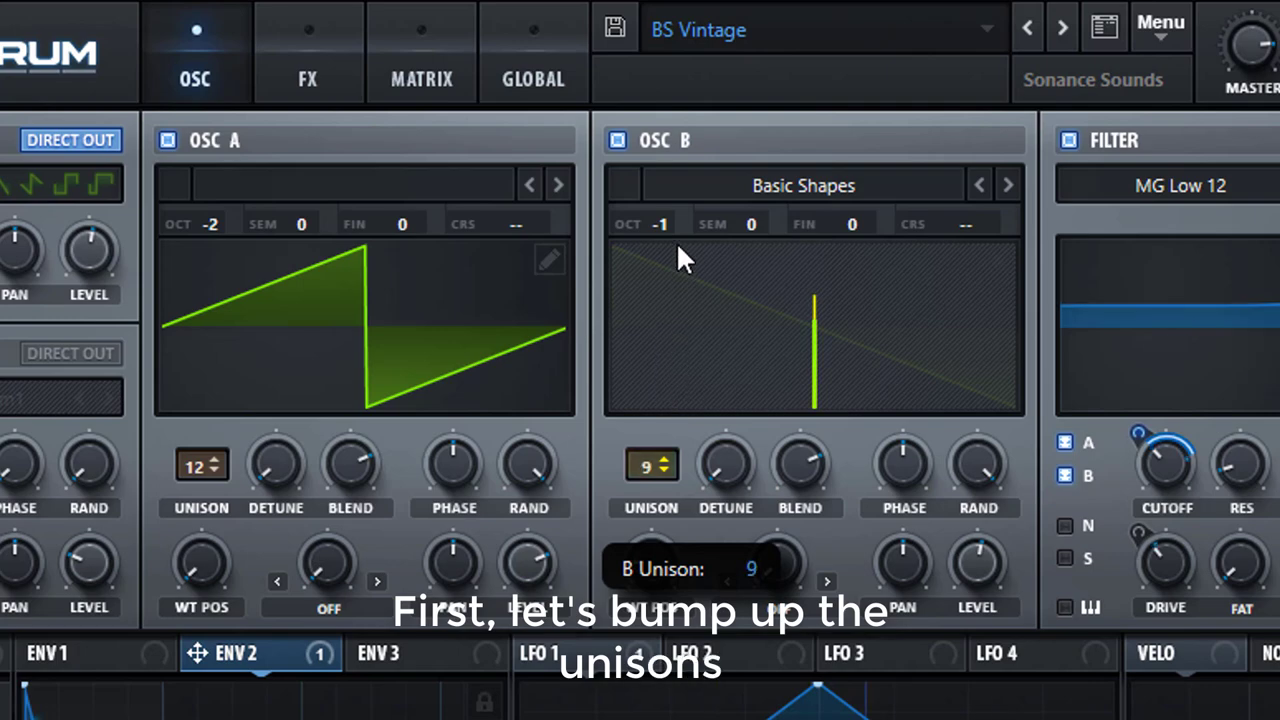
drag(688, 205, 678, 163)
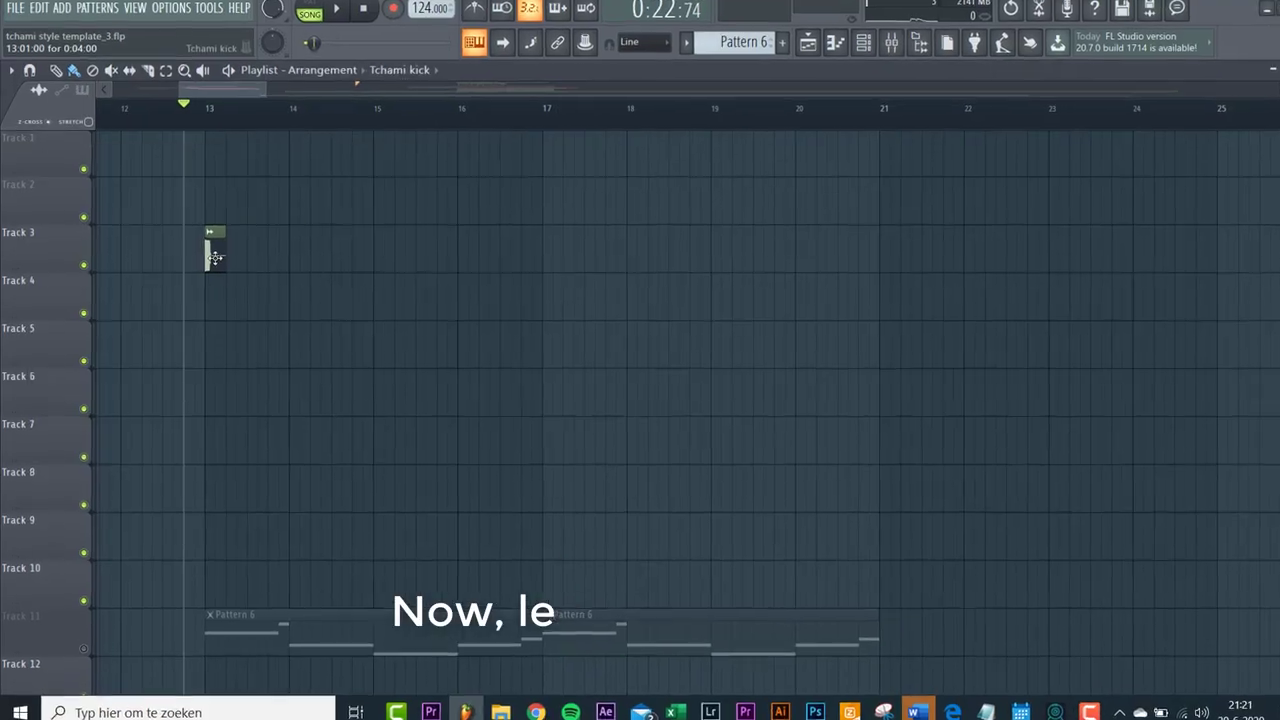
Repeat the Tchami kick clip across the drop and add claps on beats 2 and 4
double_click(214, 248)
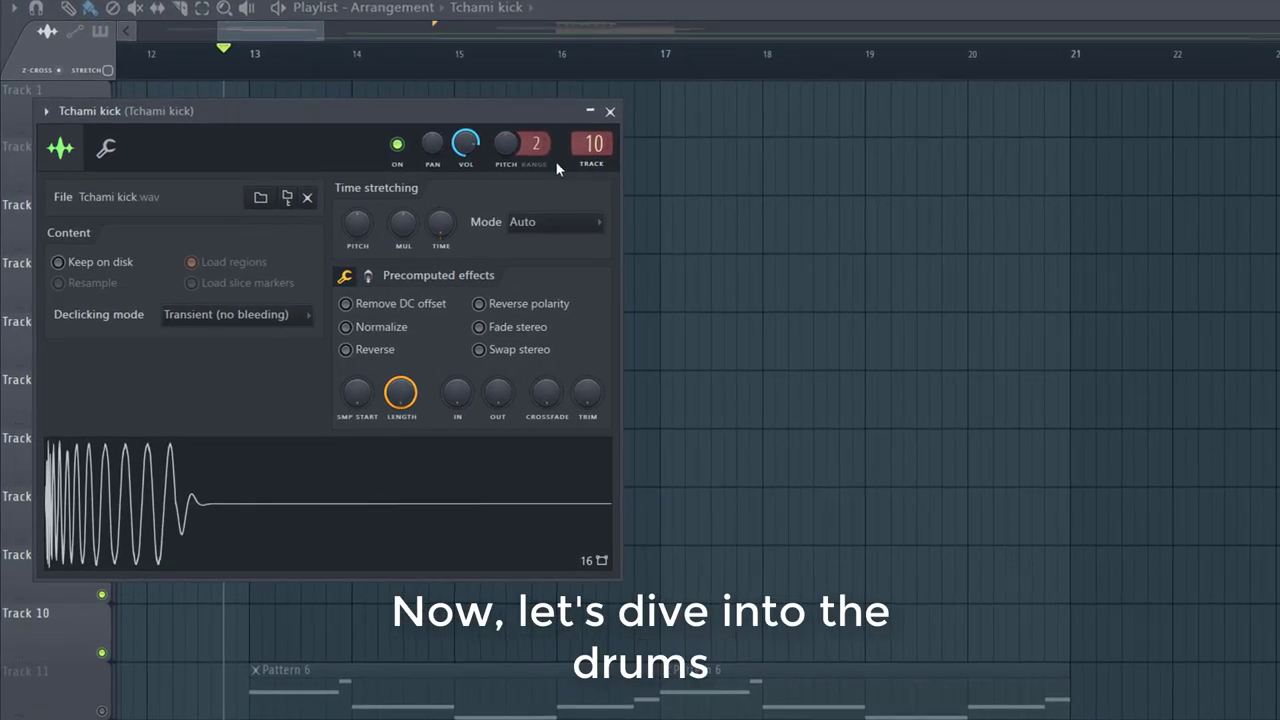
click(610, 112)
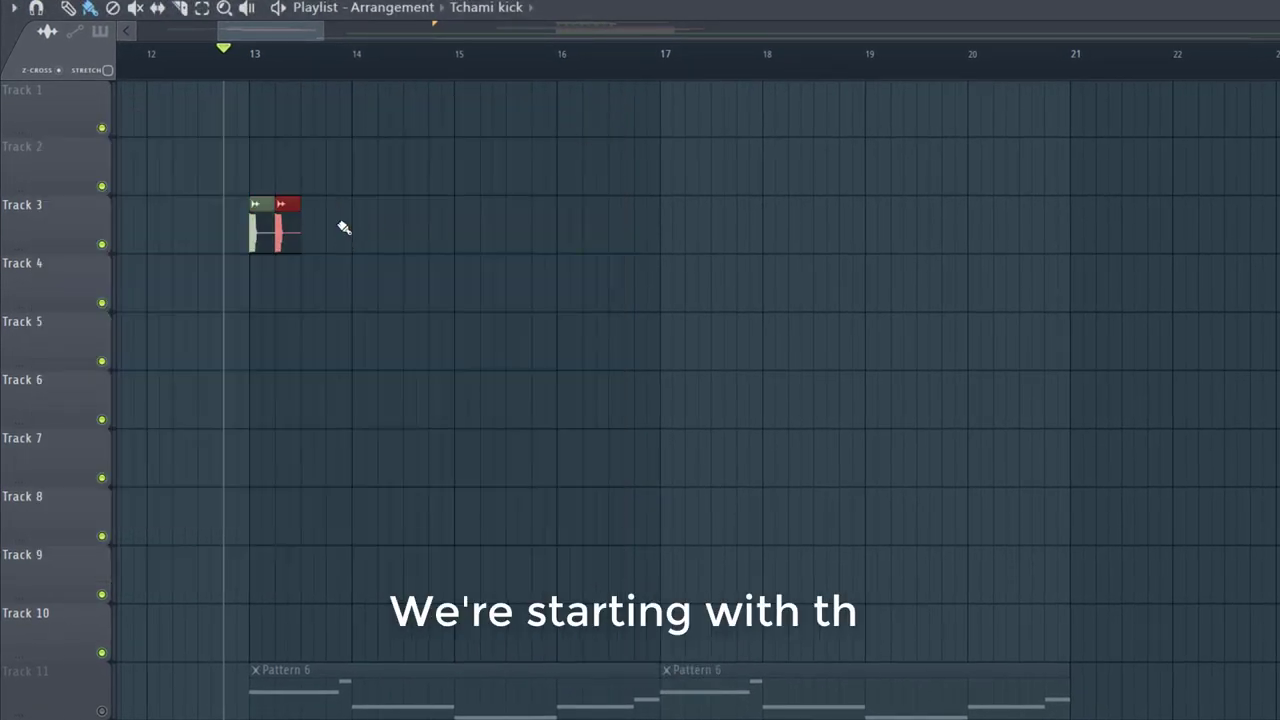
key(ctrl+b)
key(ctrl+b)
key(ctrl+b)
key(ctrl+b)
key(ctrl+b)
key(ctrl+b)
key(ctrl+b)
key(ctrl+b)
key(ctrl+b)
key(ctrl+b)
key(ctrl+b)
key(ctrl+b)
key(ctrl+b)
key(ctrl+b)
key(ctrl+b)
key(ctrl+b)
key(ctrl+b)
key(ctrl+b)
key(ctrl+b)
key(ctrl+b)
key(space)
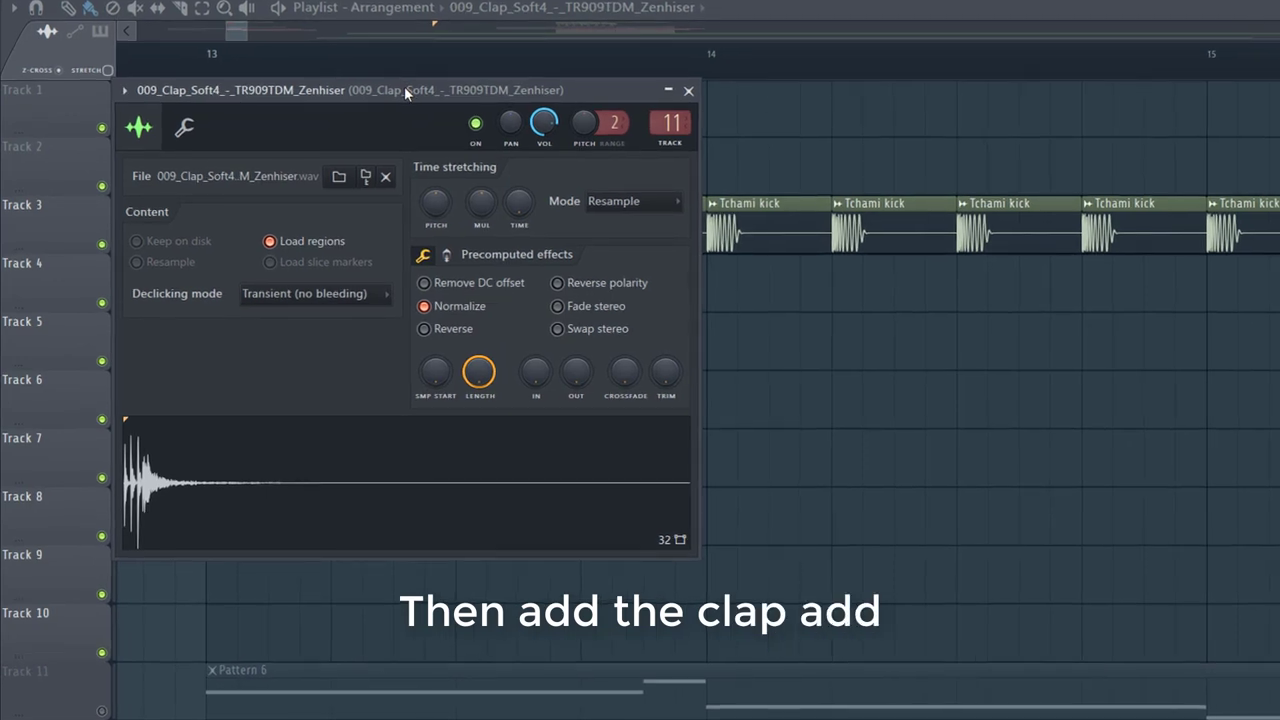
click(688, 91)
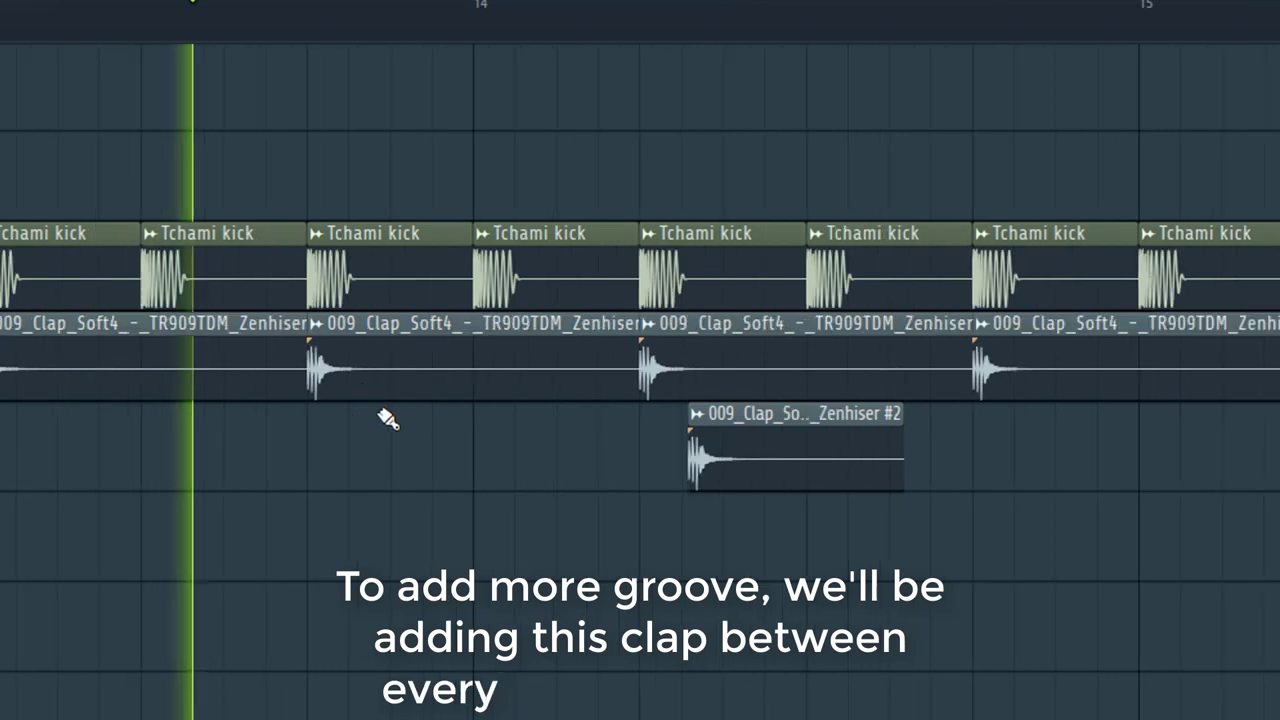
Add the Clap #2 groove clip, a clap fill and the NOIZU hihat loop, then duplicate the tambourine loop
scroll(760, 500, up, 4)
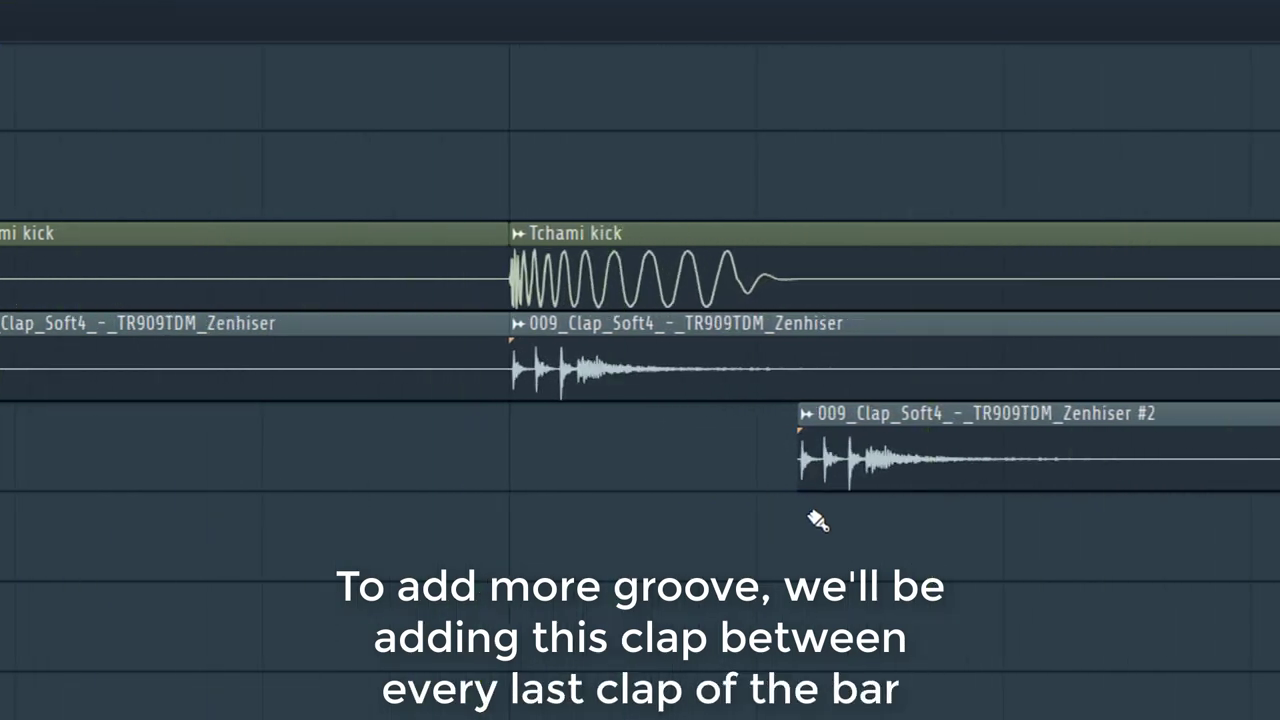
scroll(818, 521, down, 4)
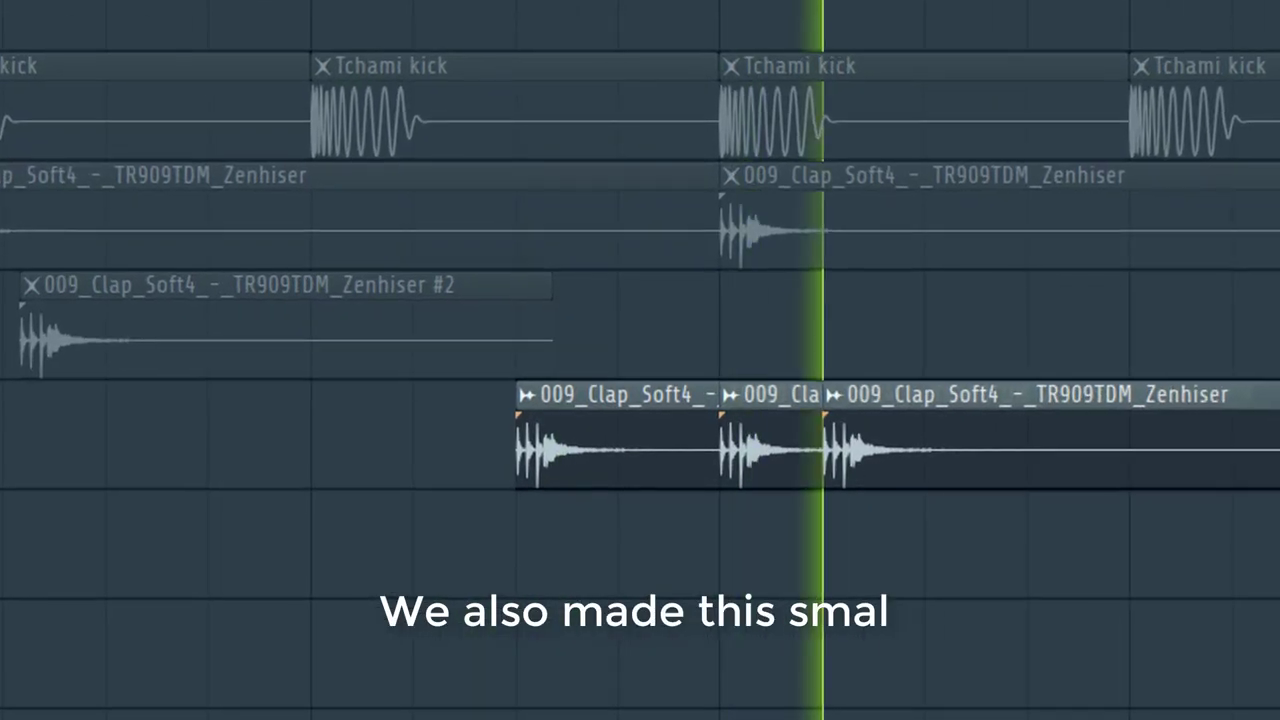
key(space)
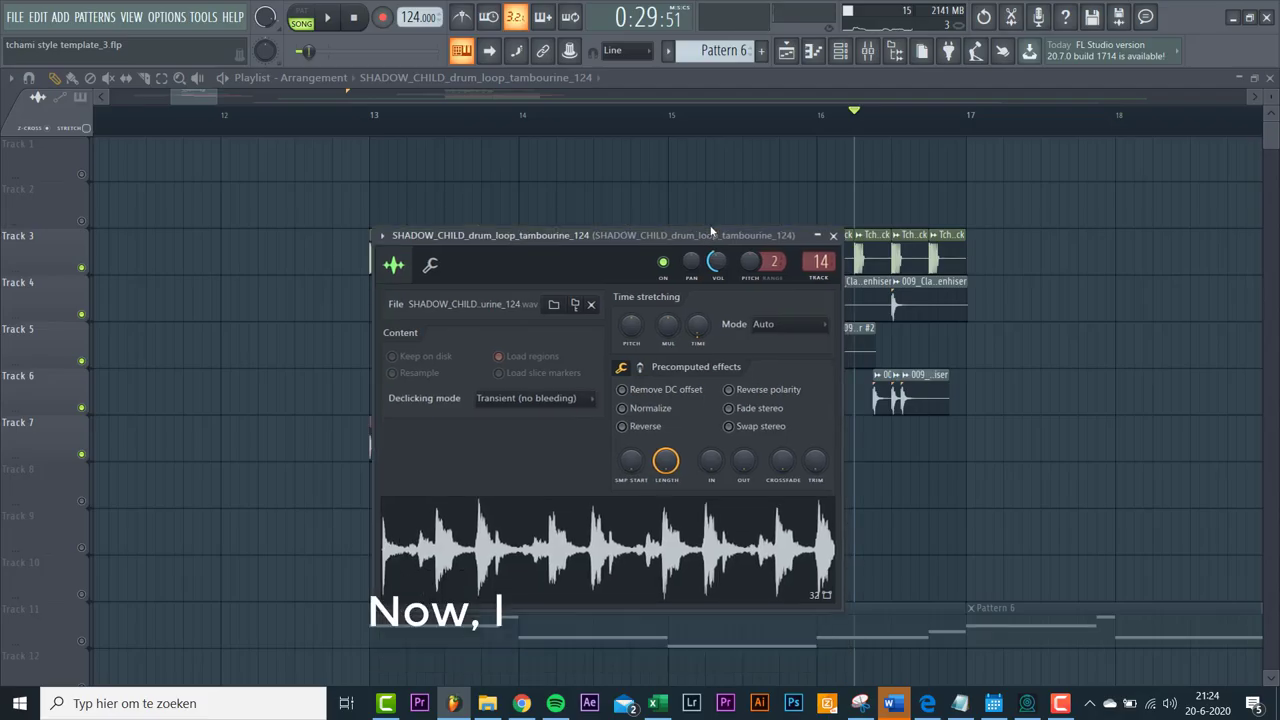
drag(709, 241, 735, 197)
click(870, 54)
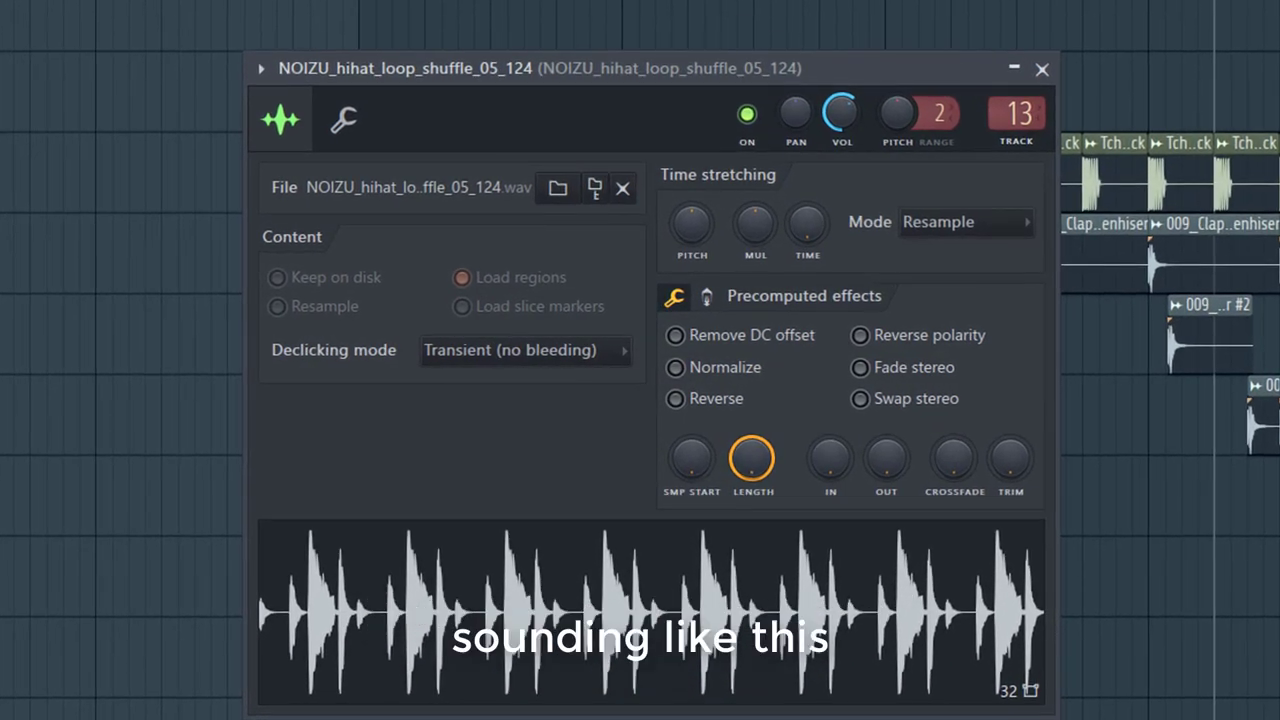
key(Escape)
click(635, 511)
key(space)
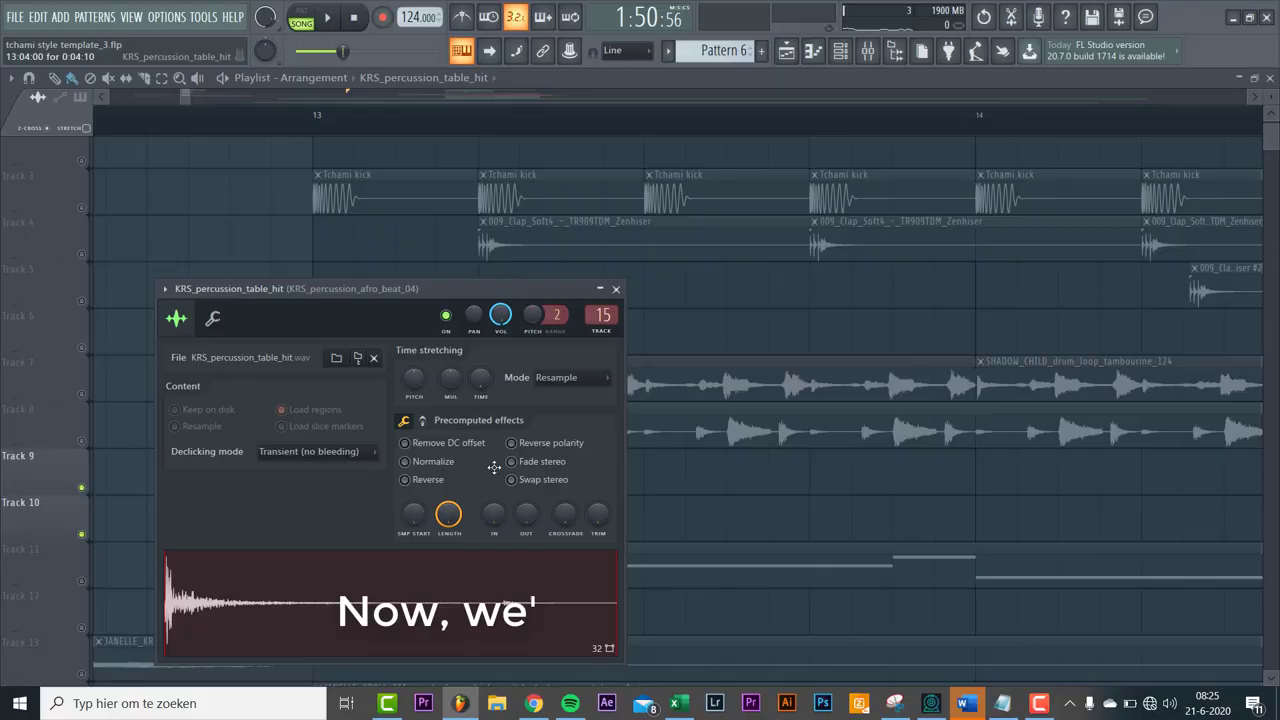
Place the table hit, TAINY side stick and afro beat one-shots in a repeating pattern, then play the drop
key(Escape)
double_click(573, 465)
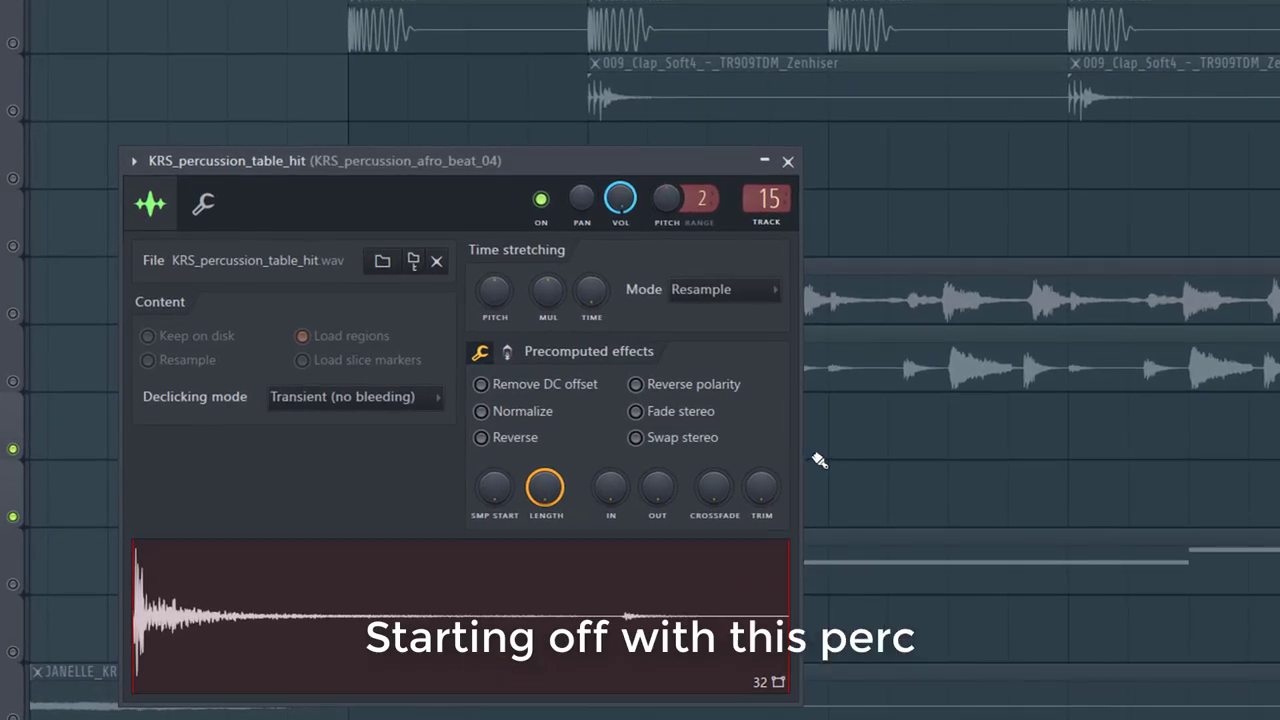
key(Escape)
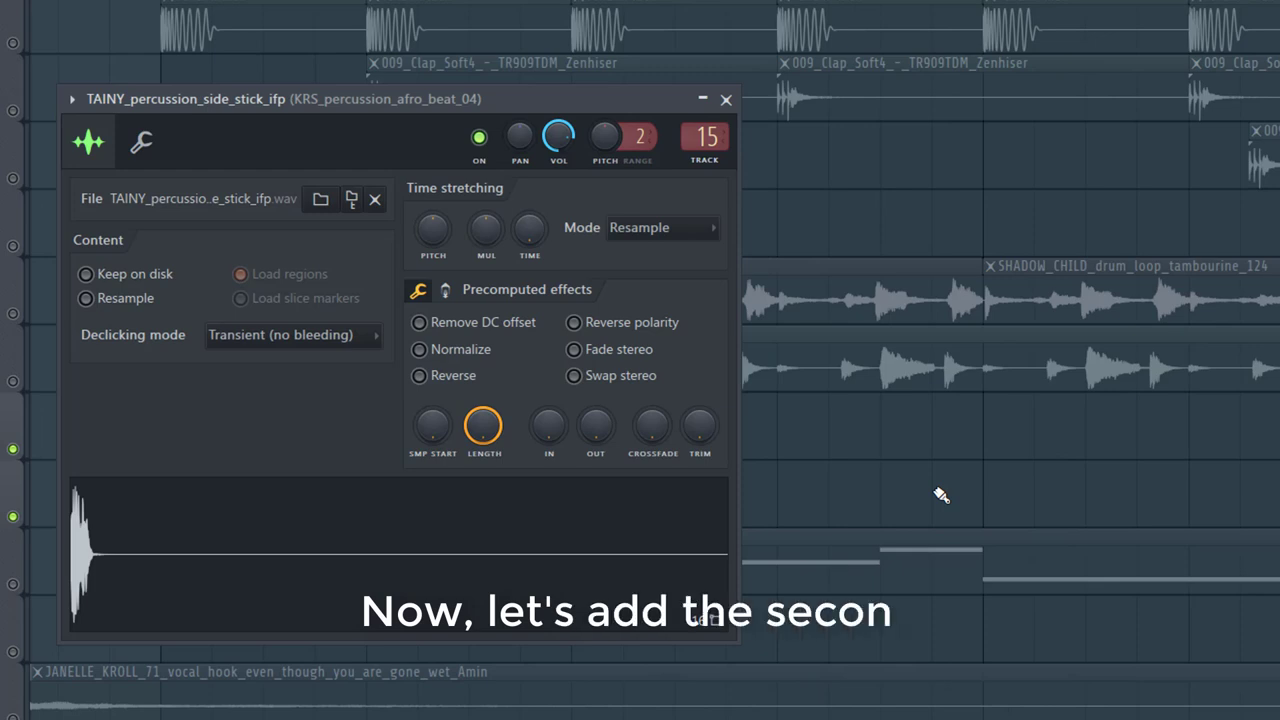
key(Escape)
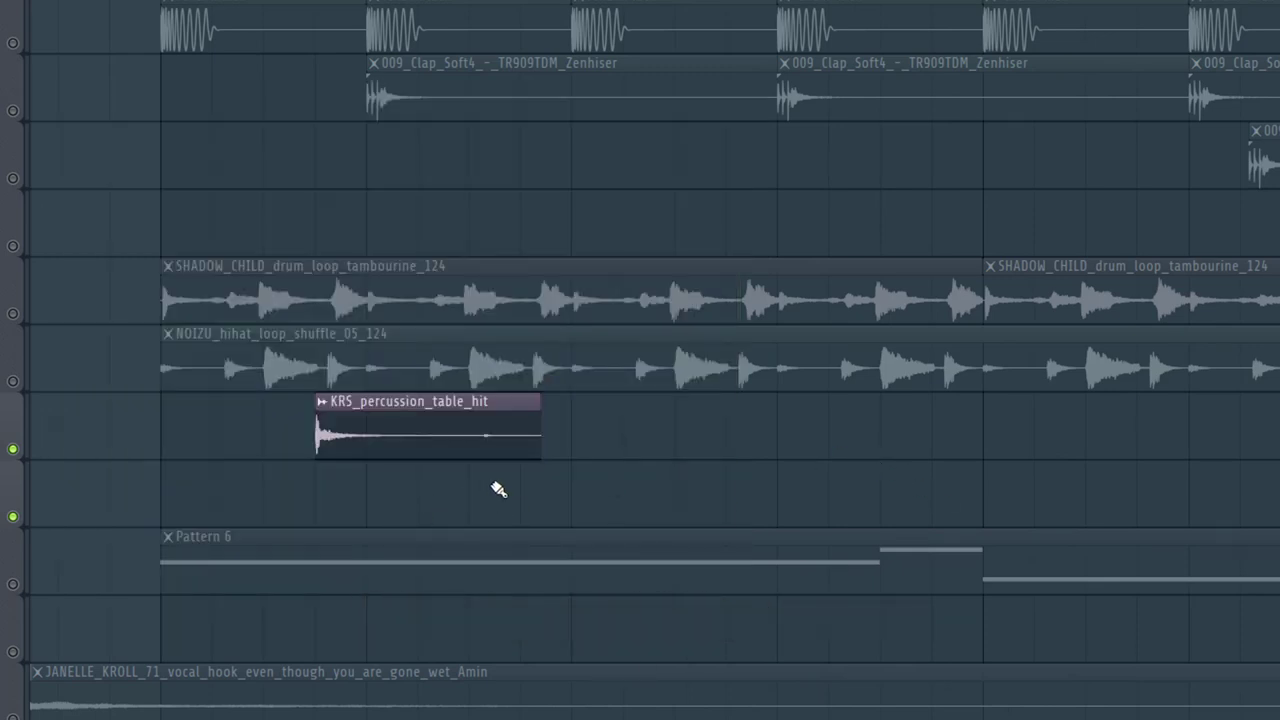
drag(498, 489, 634, 434)
key(space)
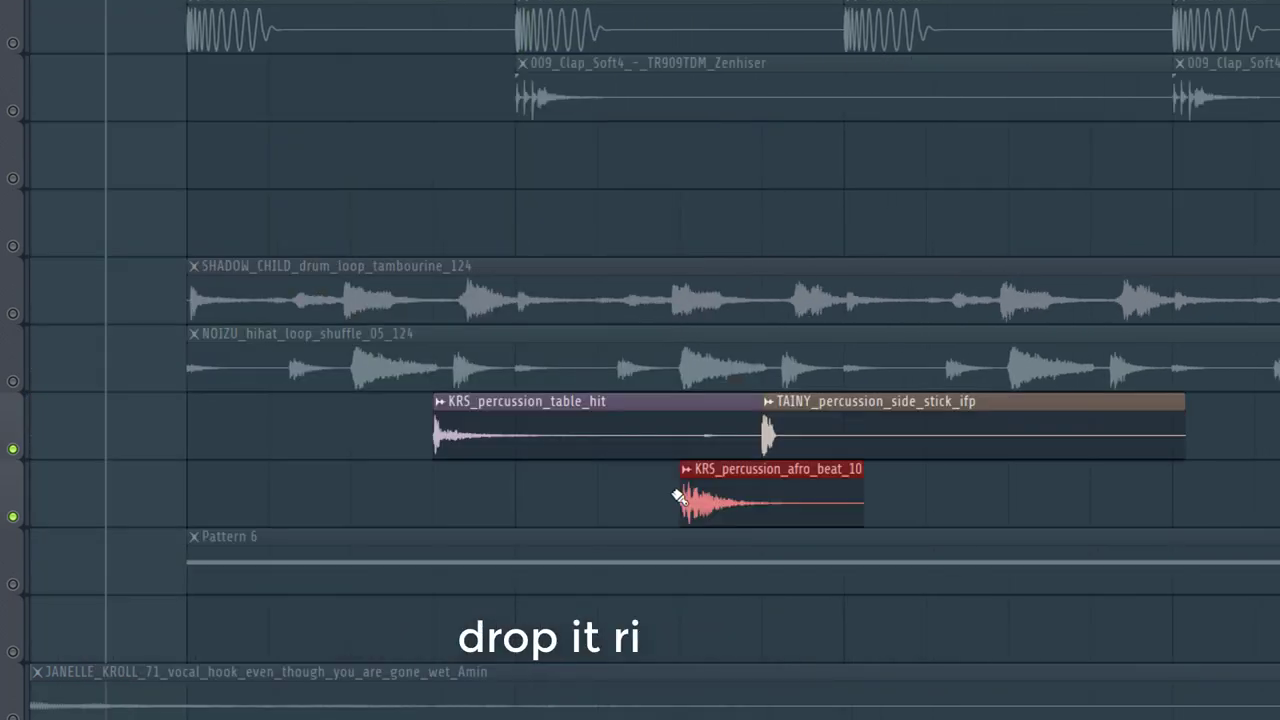
key(space)
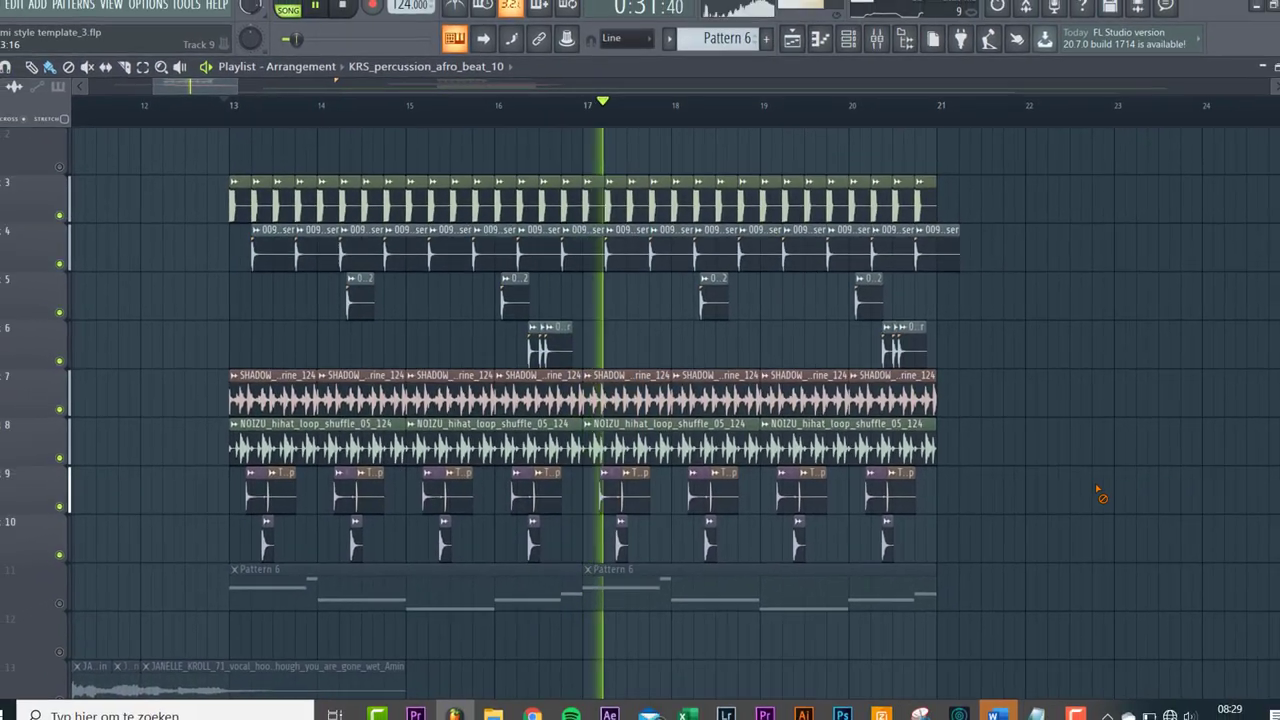
key(space)
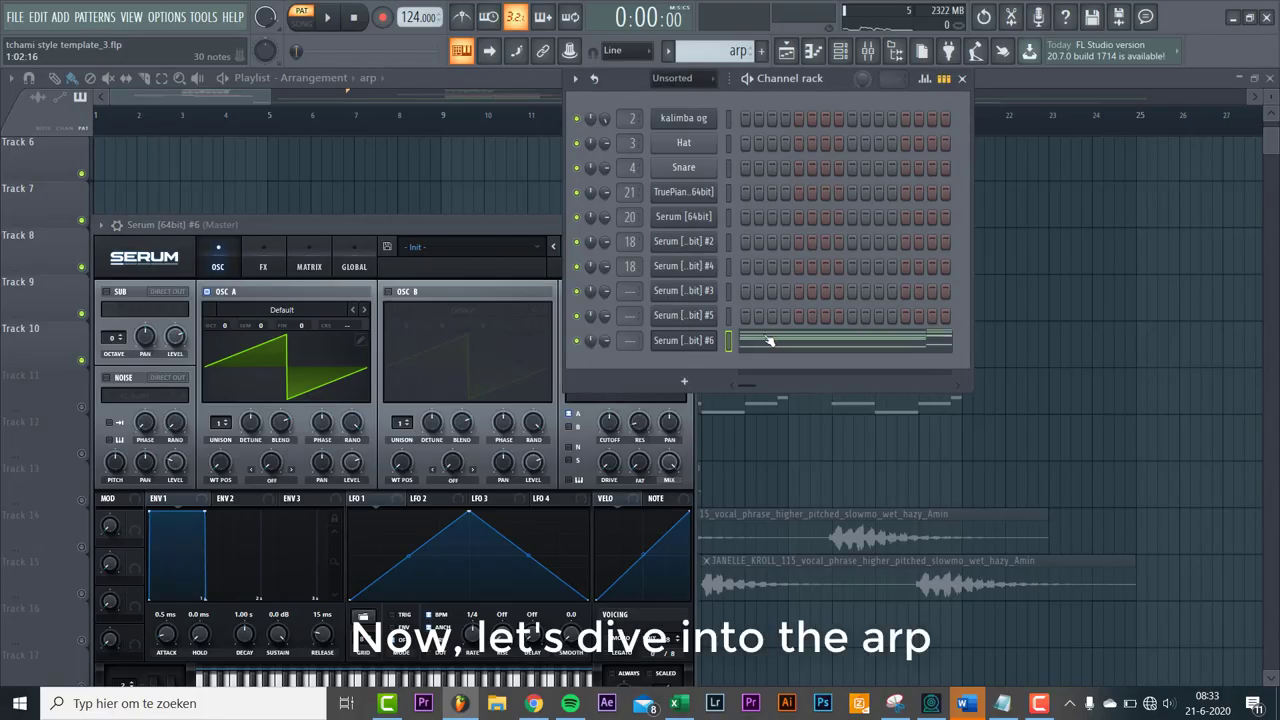
Arpeggiate the Serum #6 chords with the piano roll's Arpeggiate tool and play them
click(769, 341)
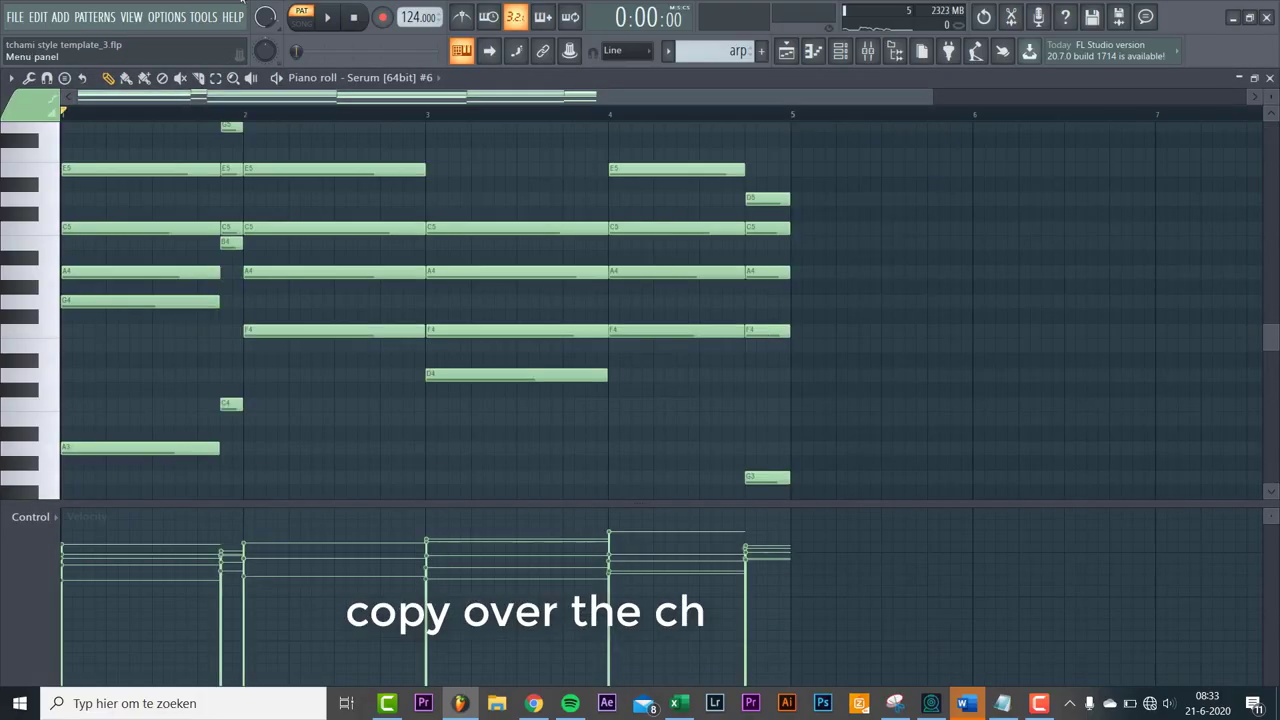
click(11, 78)
mouse_move(29, 127)
click(147, 289)
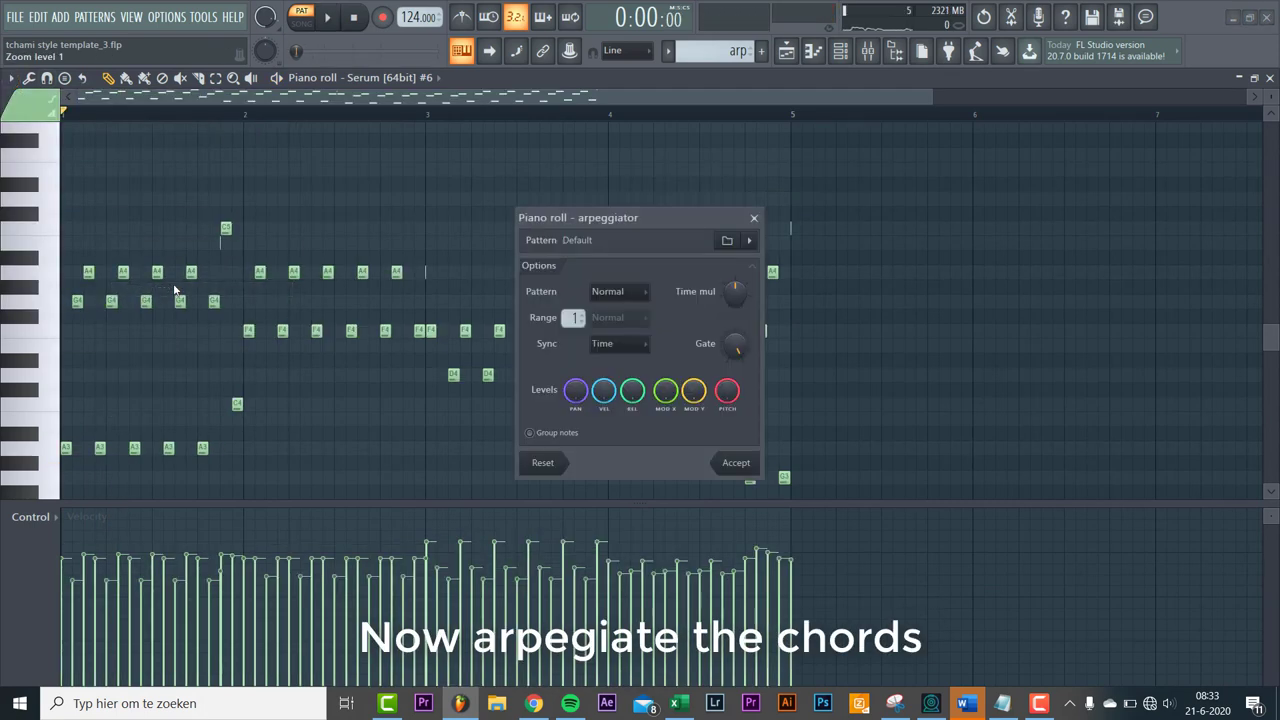
click(748, 465)
key(space)
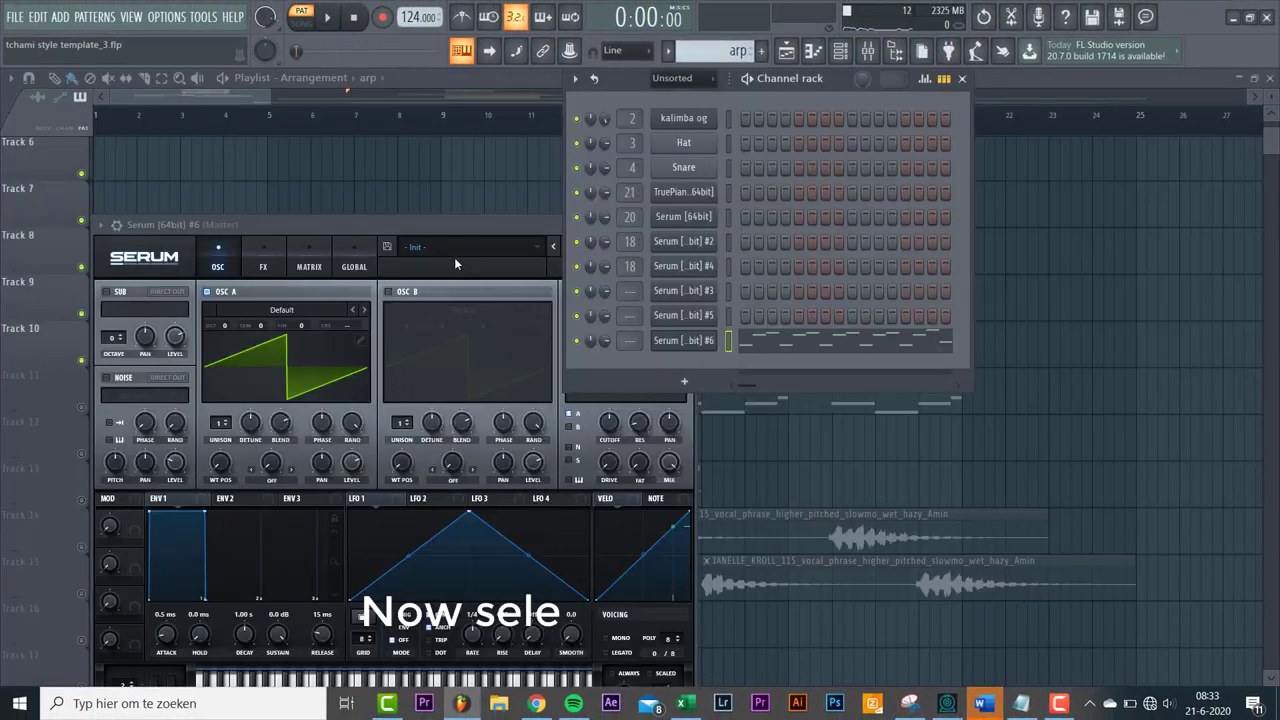
Load the PL No Lie preset from Sonance Sounds - Future Selection 3 into Serum
click(454, 257)
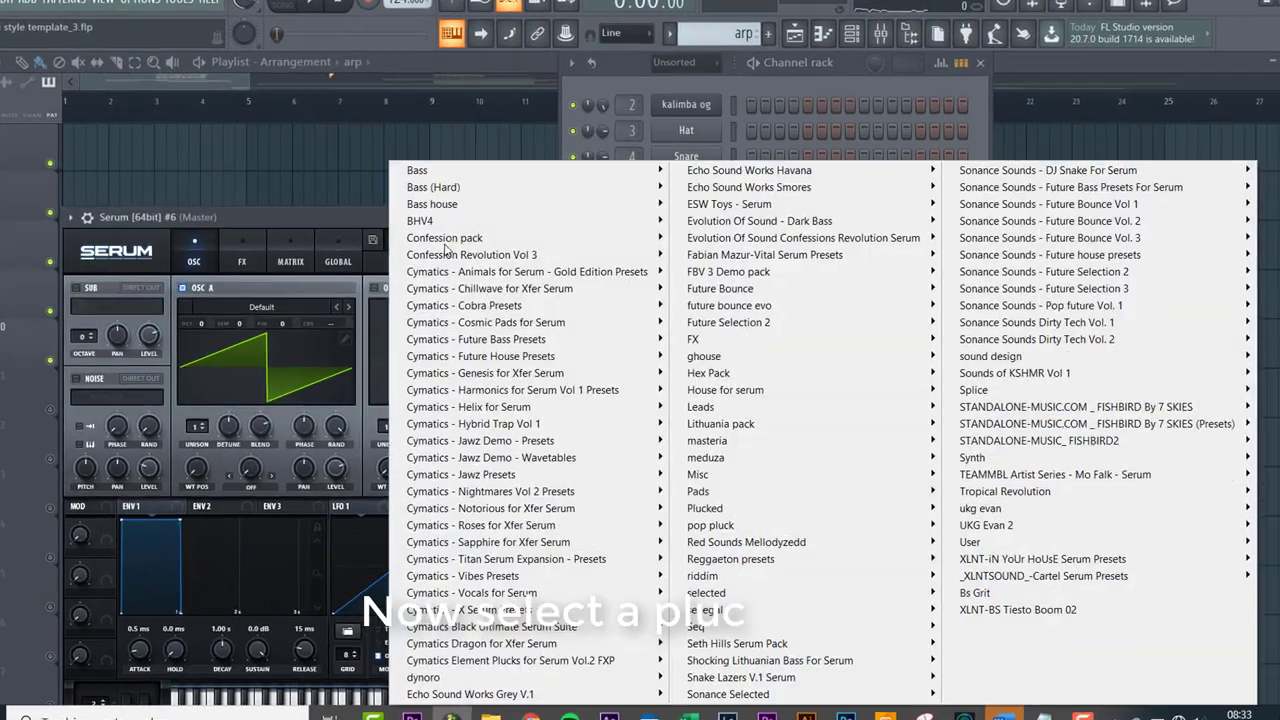
mouse_move(1030, 288)
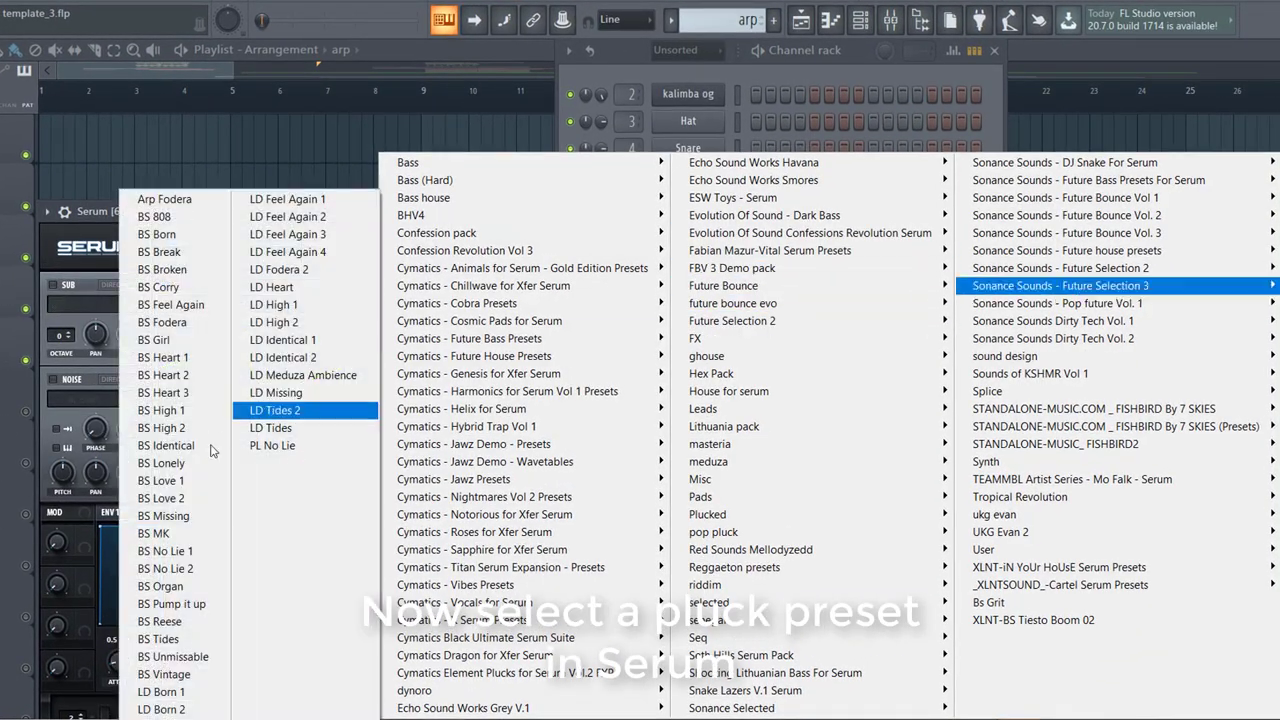
click(266, 449)
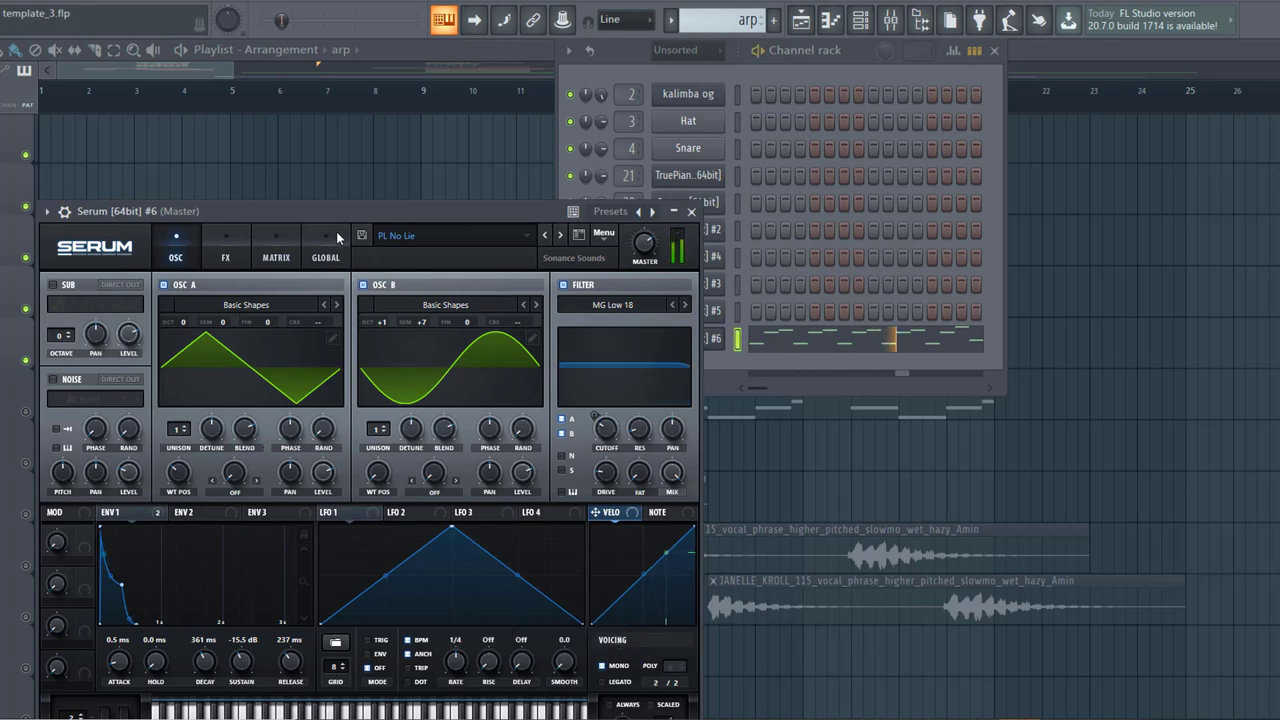
drag(345, 213, 404, 111)
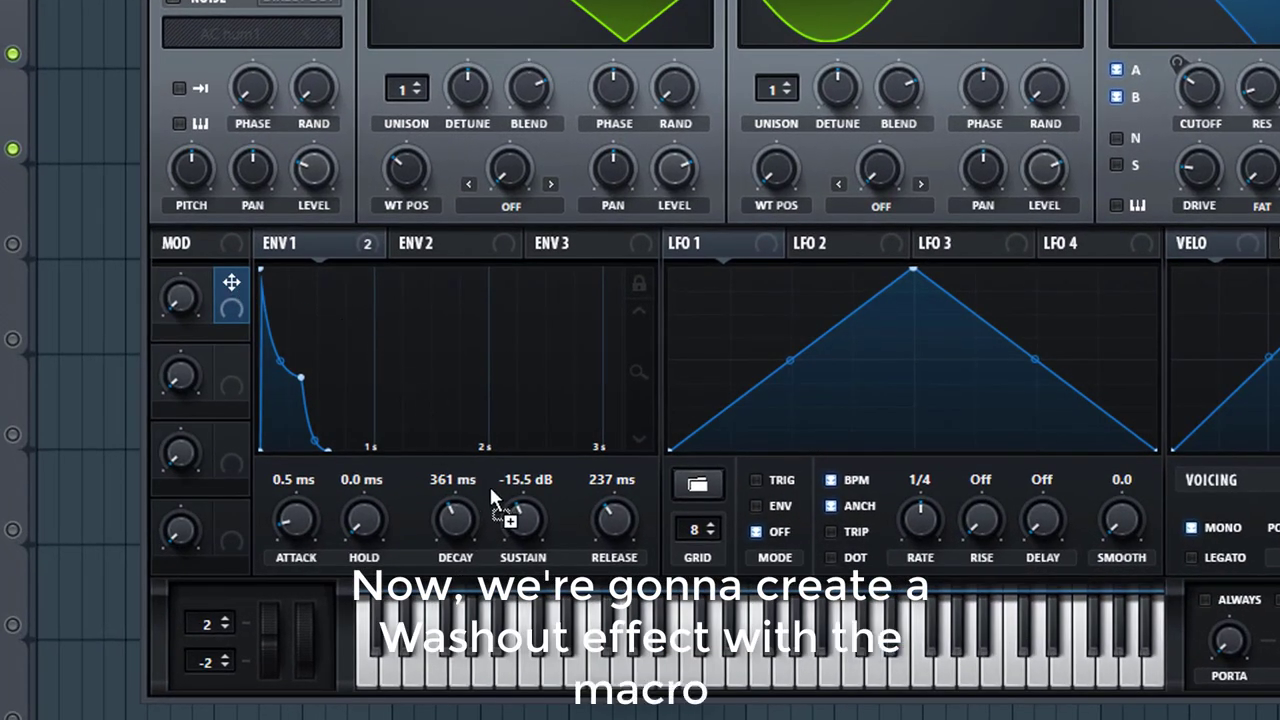
Link Serum's Macro 1 to the envelope sustain and the filter cutoff
drag(491, 496, 510, 524)
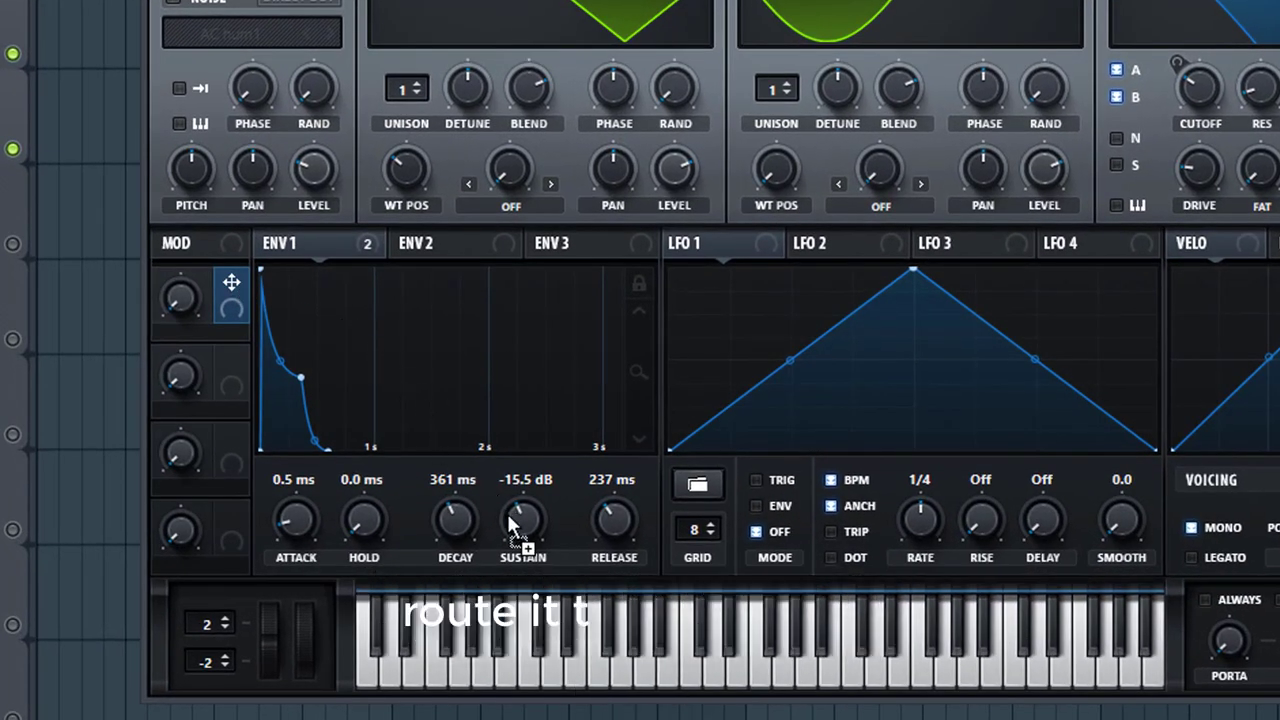
drag(231, 282, 861, 290)
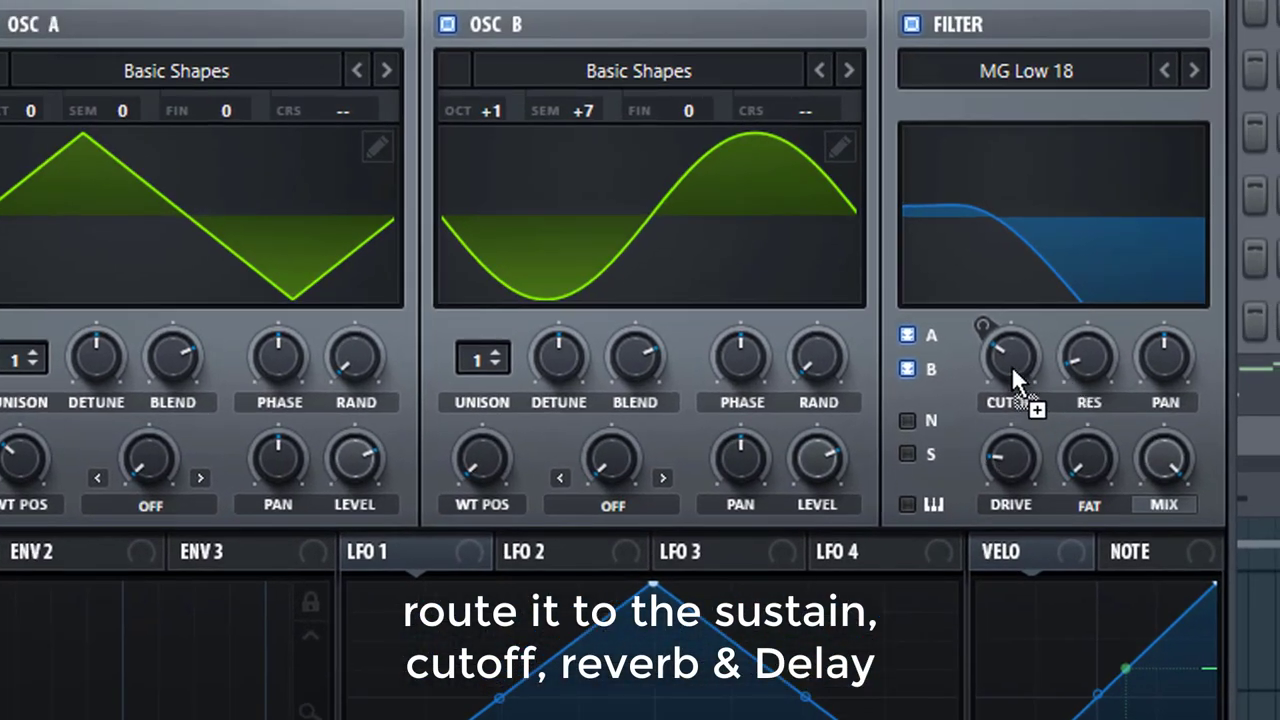
drag(1011, 365, 1011, 365)
Route Macro 1 to Delay mix (amount 18) and Reverb mix (amount 30), then raise it to about 83%
click(383, 112)
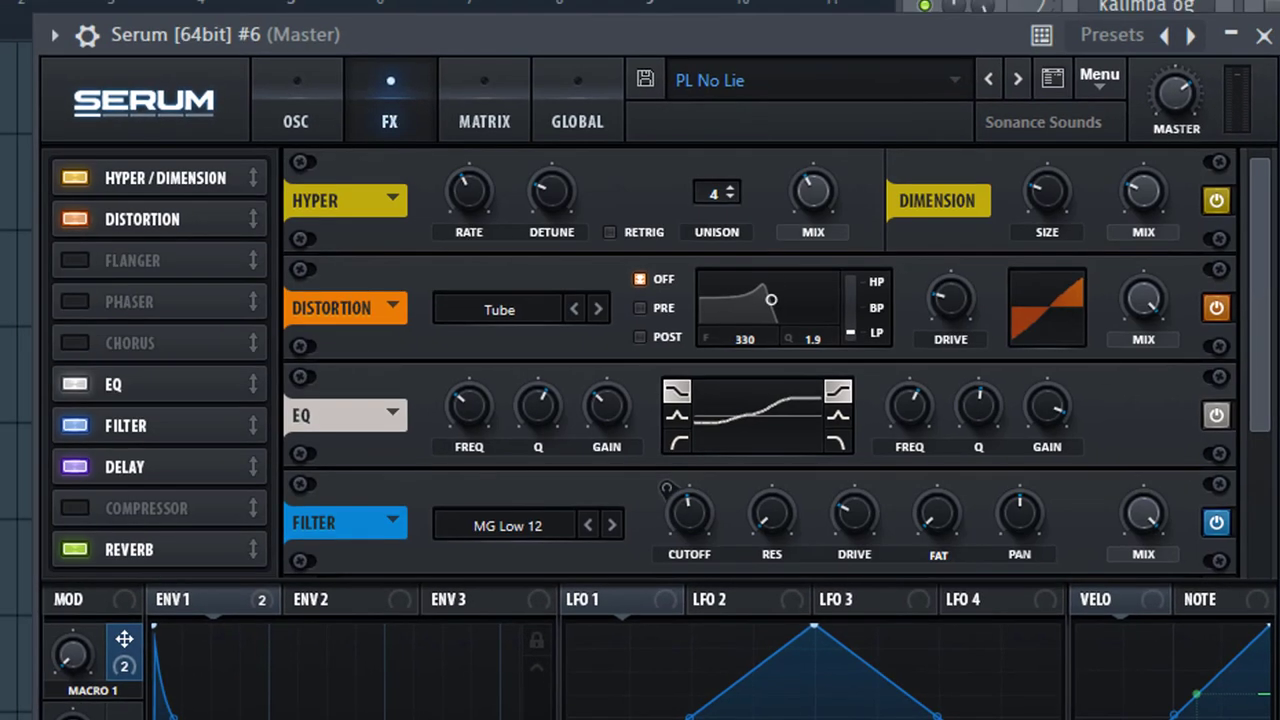
drag(1262, 368, 1235, 688)
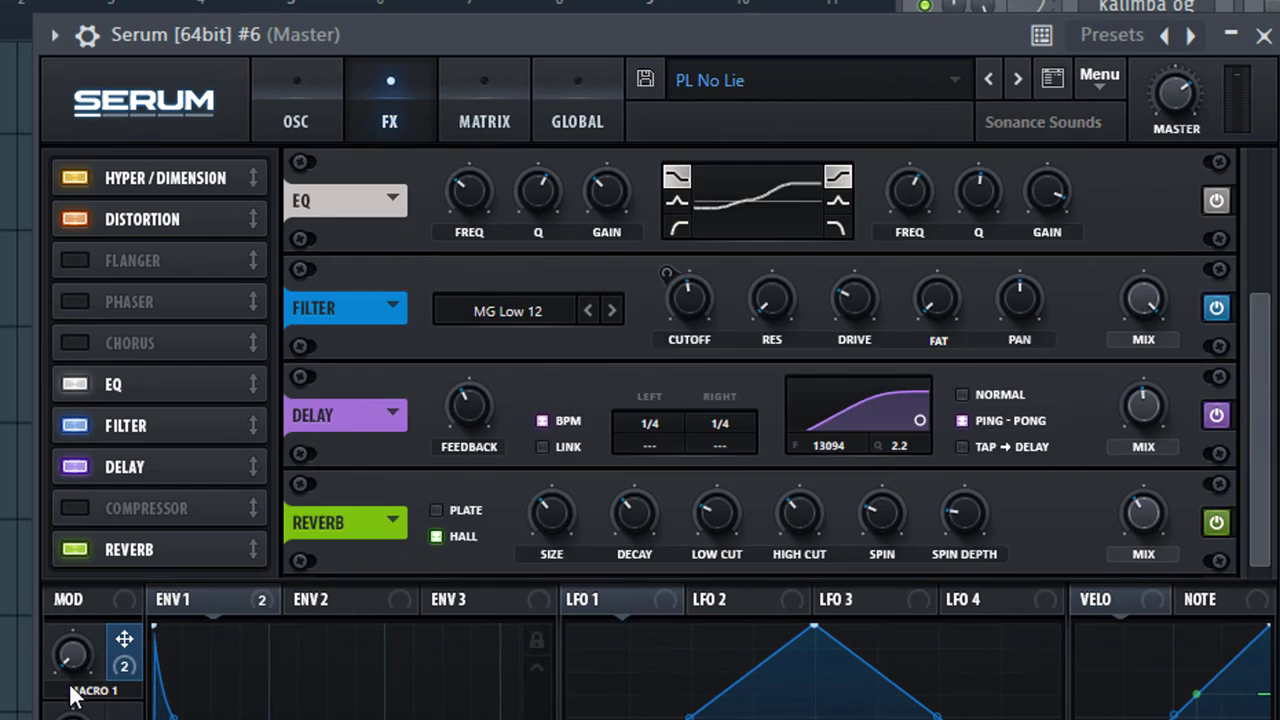
drag(1108, 456, 1143, 404)
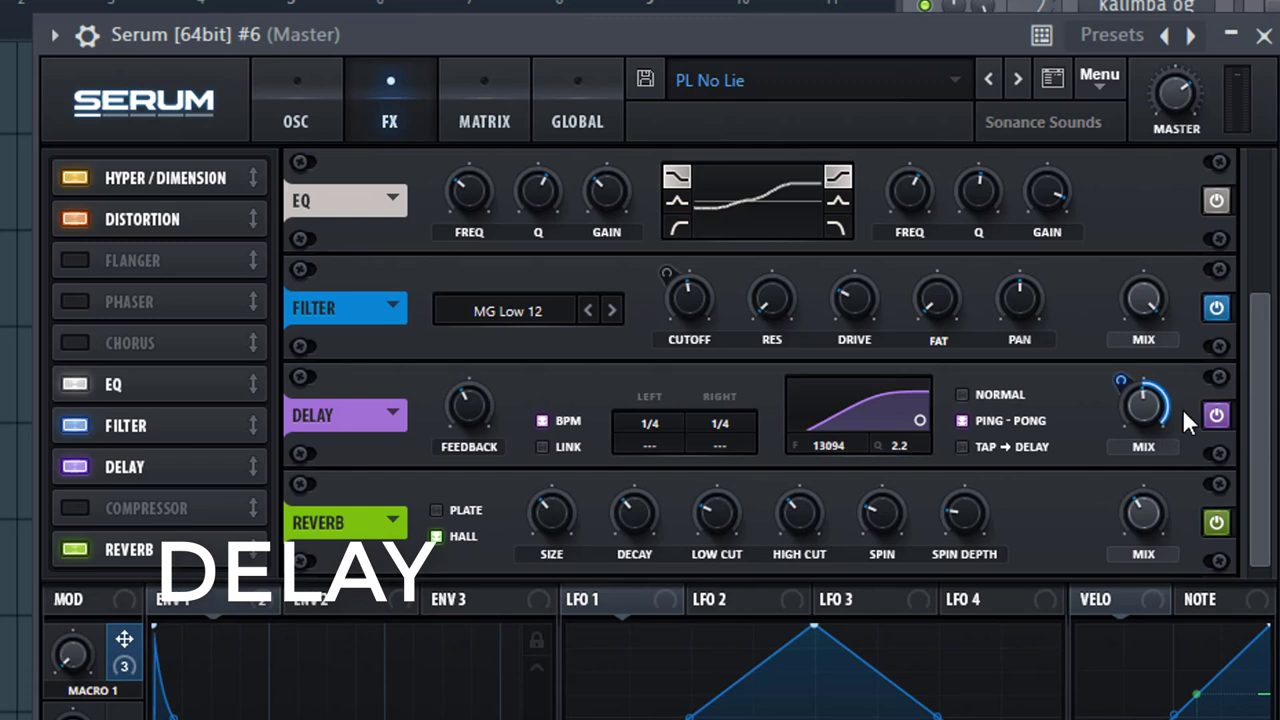
drag(1126, 390, 1115, 447)
drag(124, 640, 1055, 560)
drag(1143, 515, 1143, 515)
drag(1121, 490, 1121, 500)
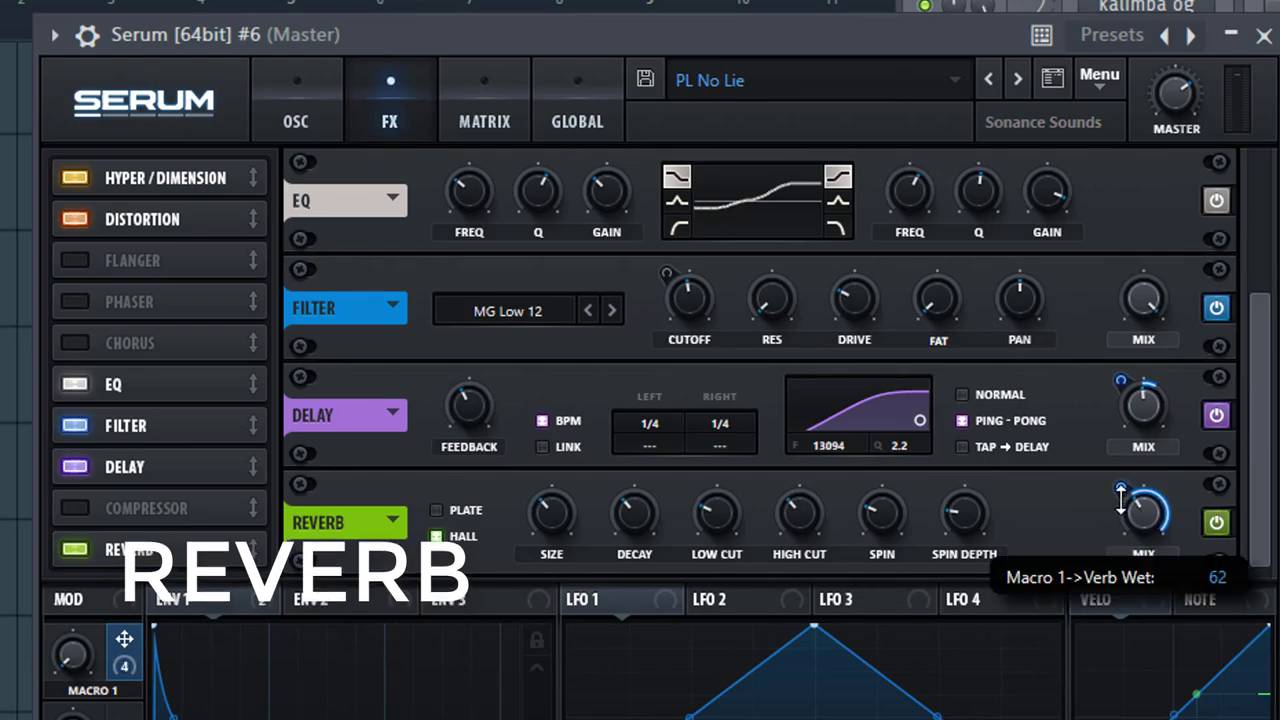
drag(1110, 565, 1110, 548)
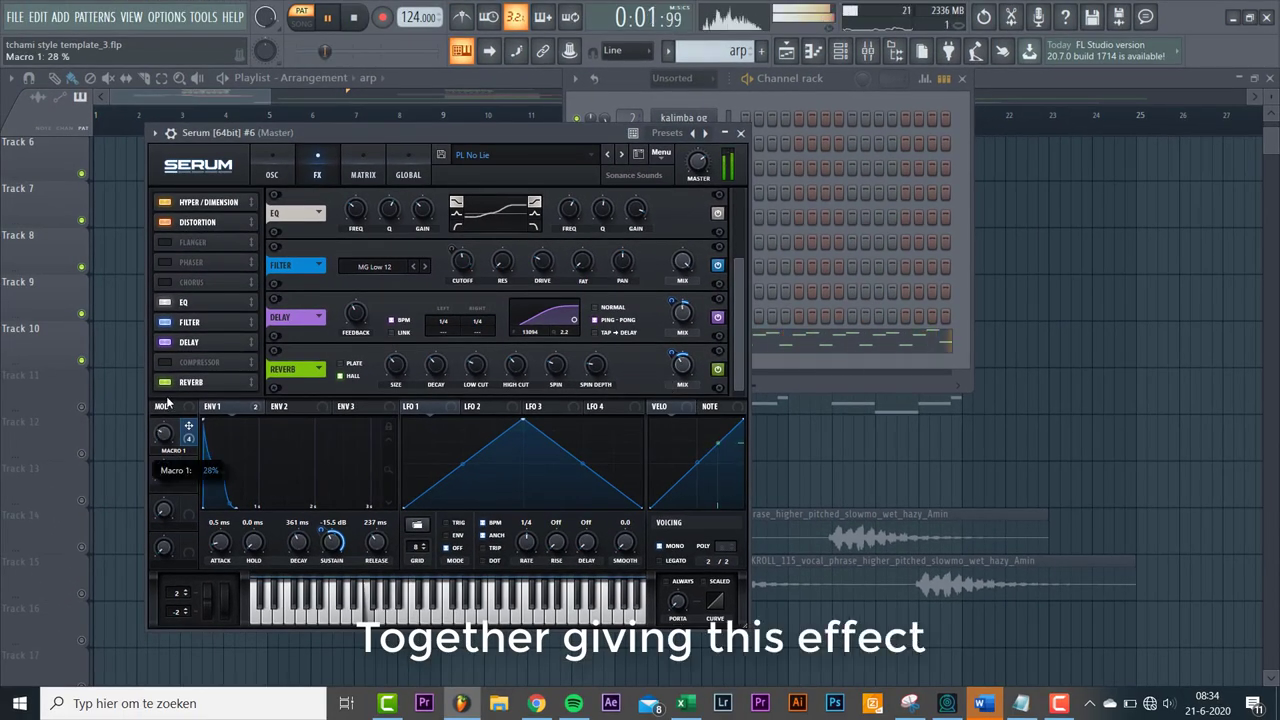
drag(167, 401, 181, 329)
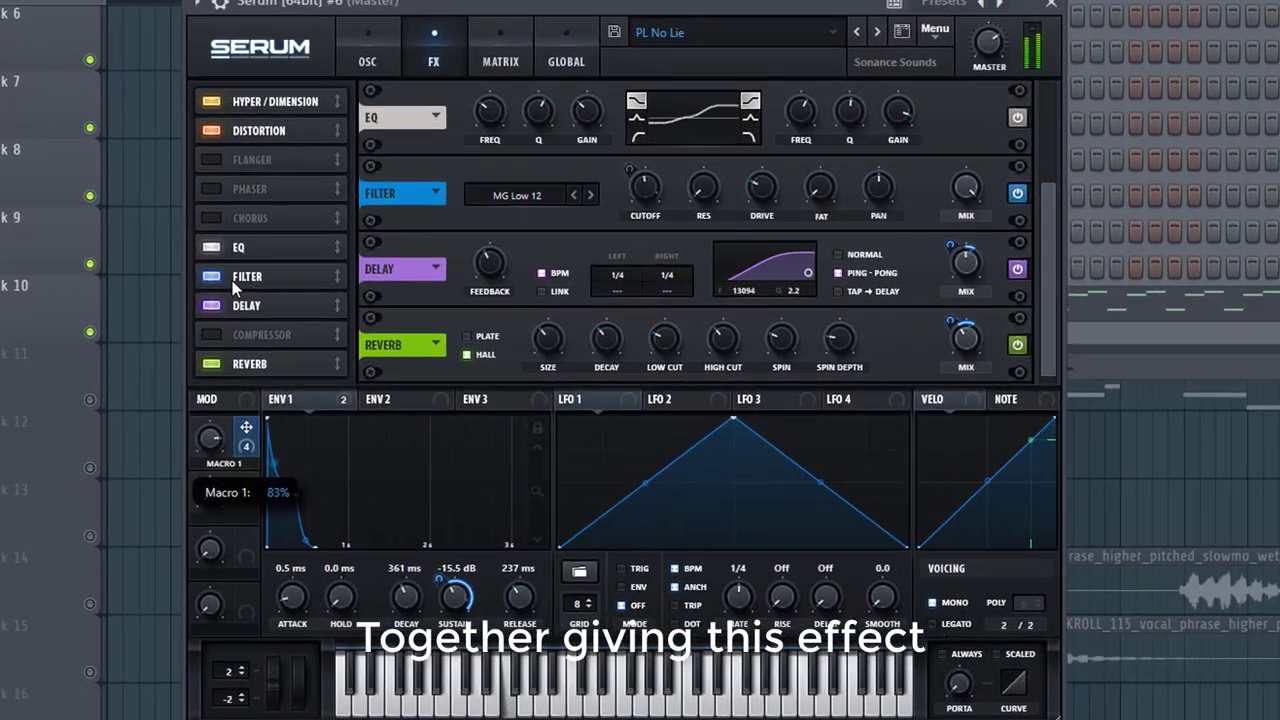
drag(234, 287, 238, 265)
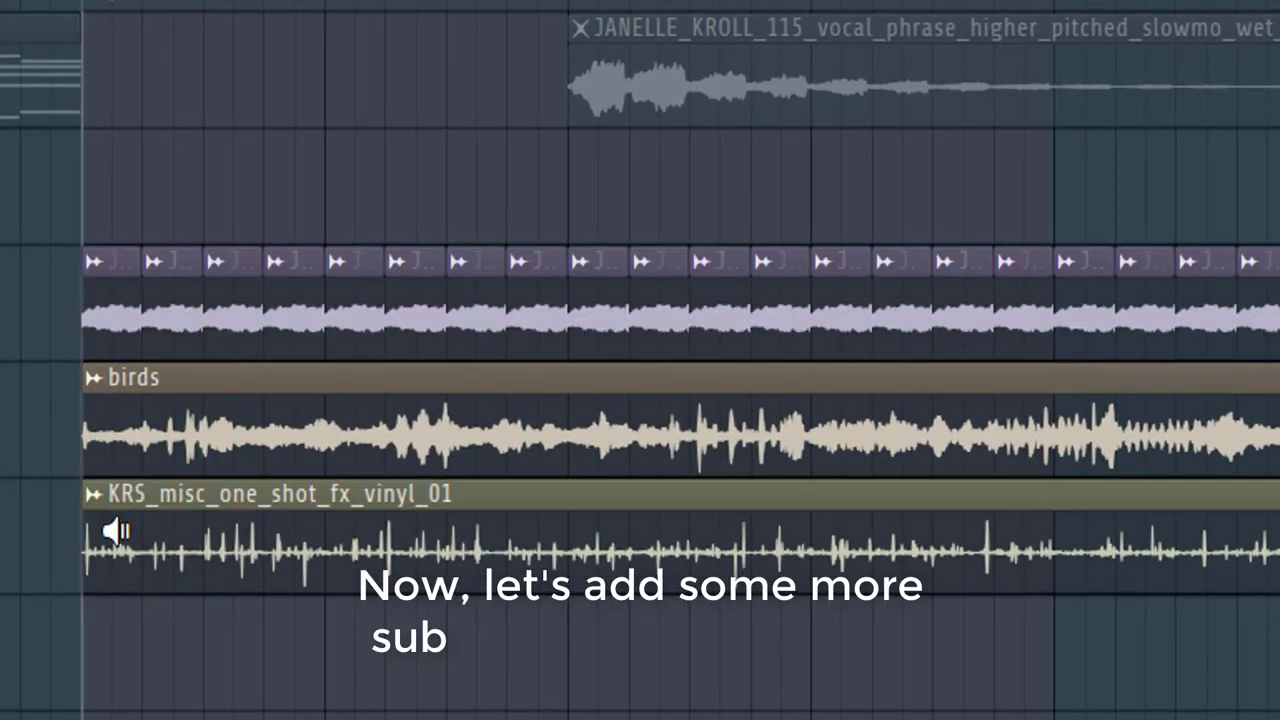
Audition the KRS vinyl FX clip in the Playlist
click(116, 531)
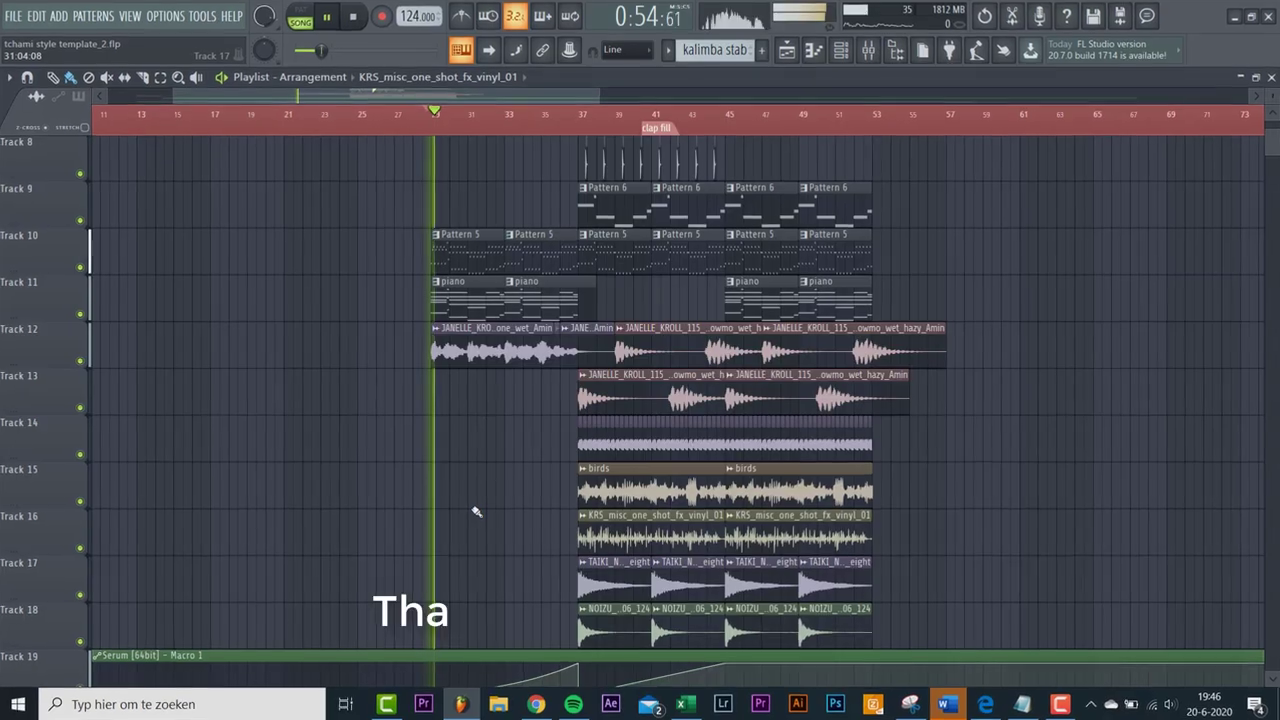
scroll(448, 538, up, 3)
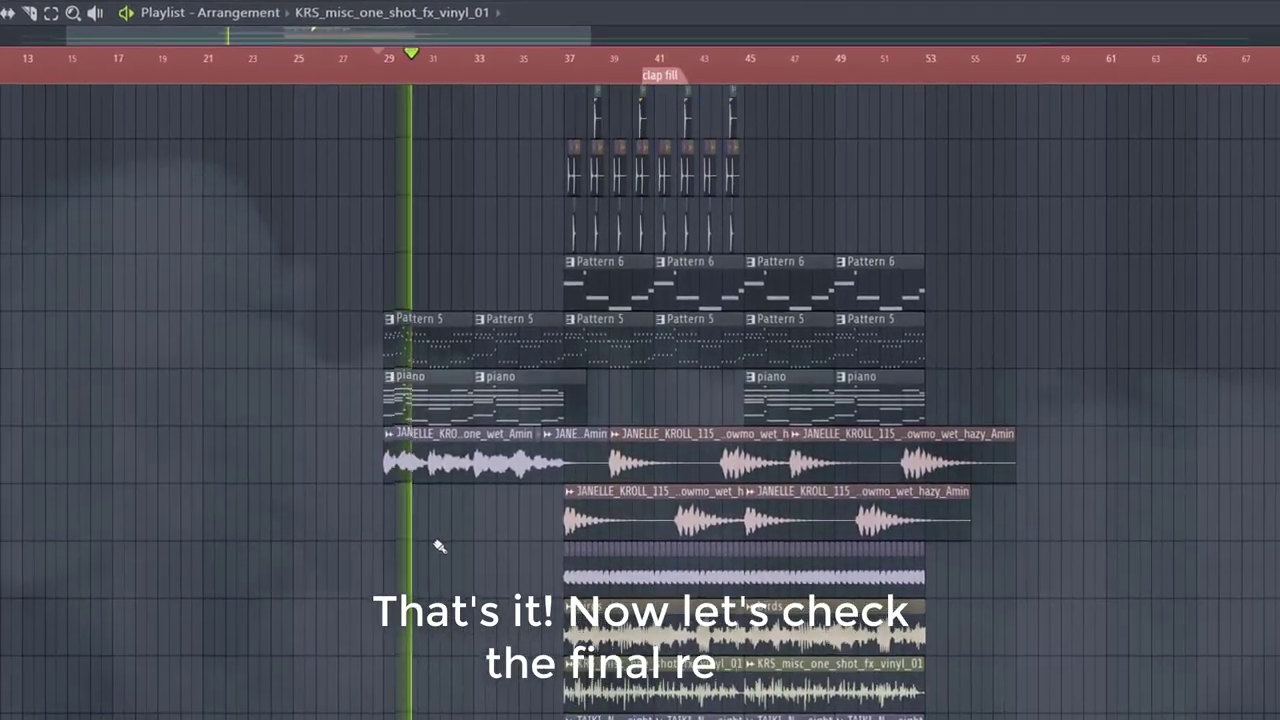
scroll(435, 549, up, 1)
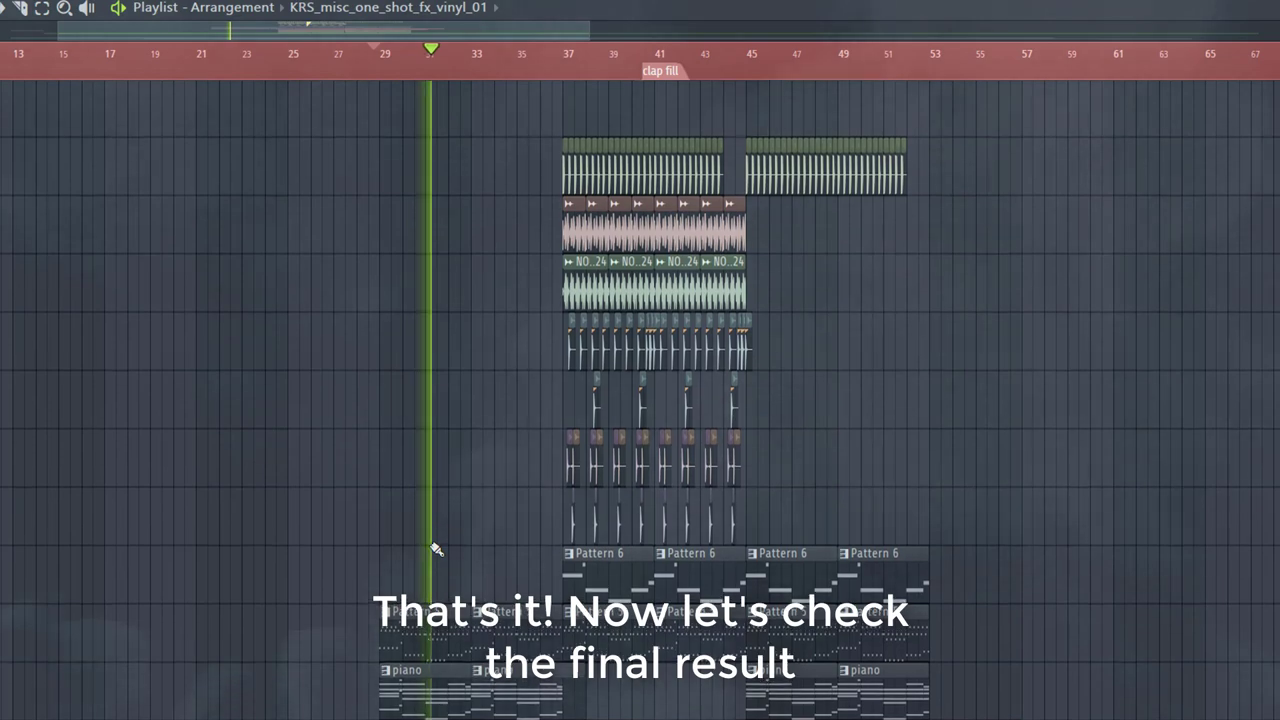
scroll(435, 549, up, 2)
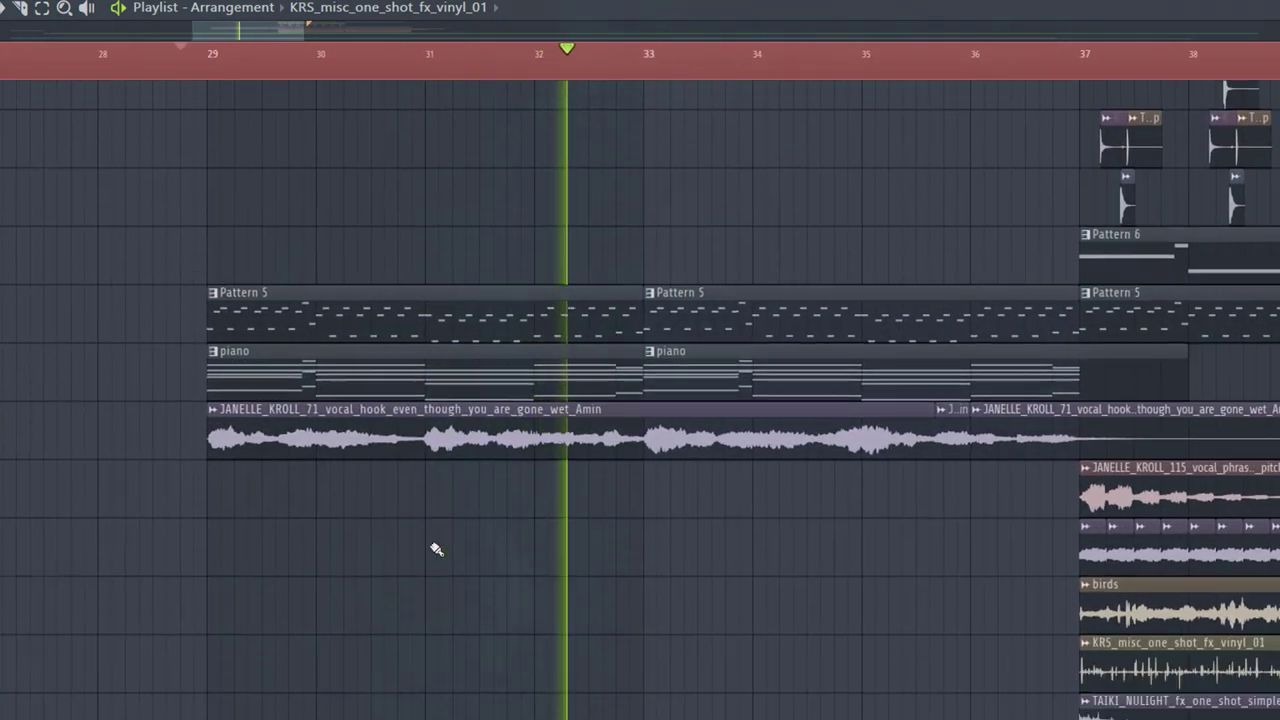